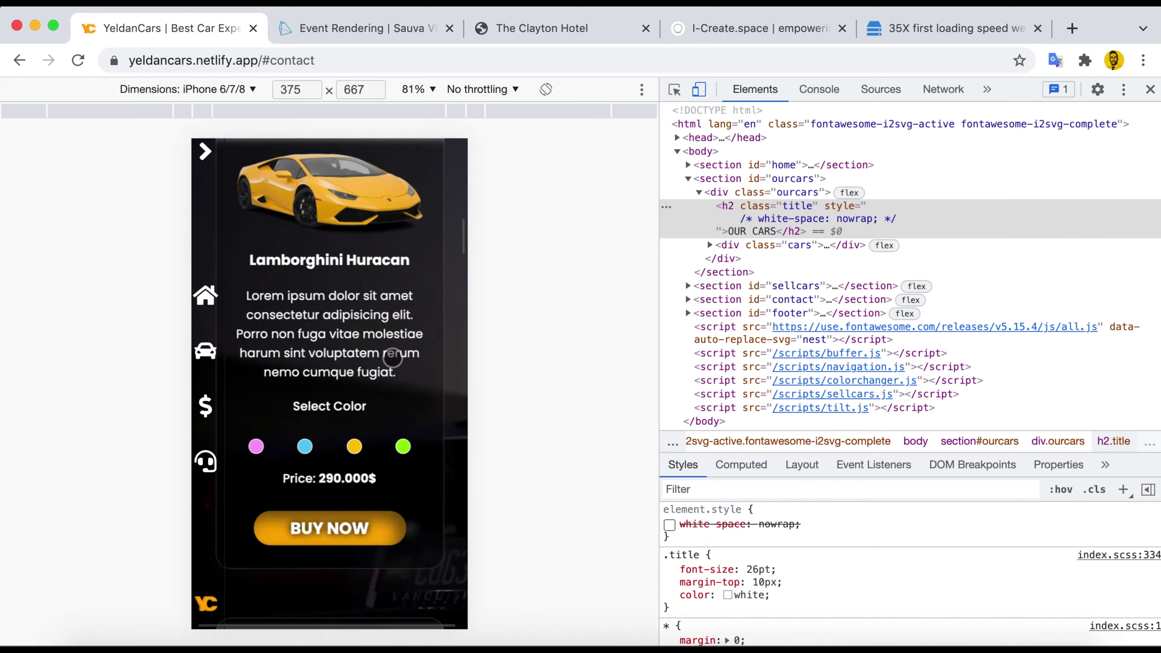
# Look through the YeldanCars mobile page from the car listings down to the Sell Cars form.
pyautogui.scroll(-10, 392, 358)
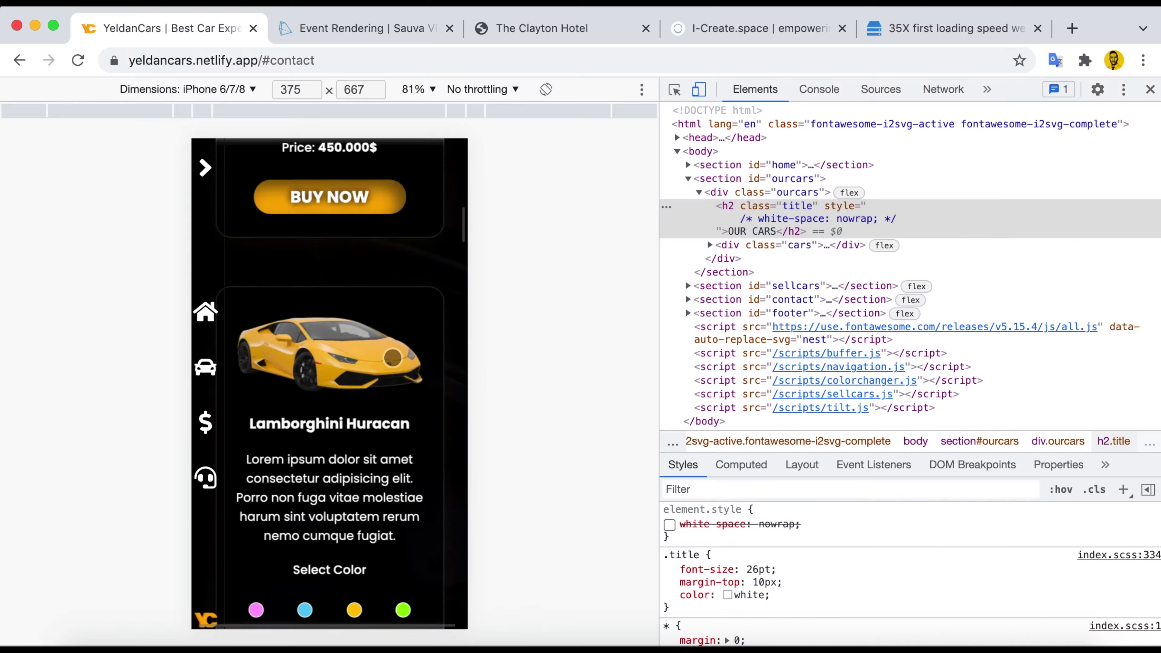
pyautogui.scroll(-5, 392, 357)
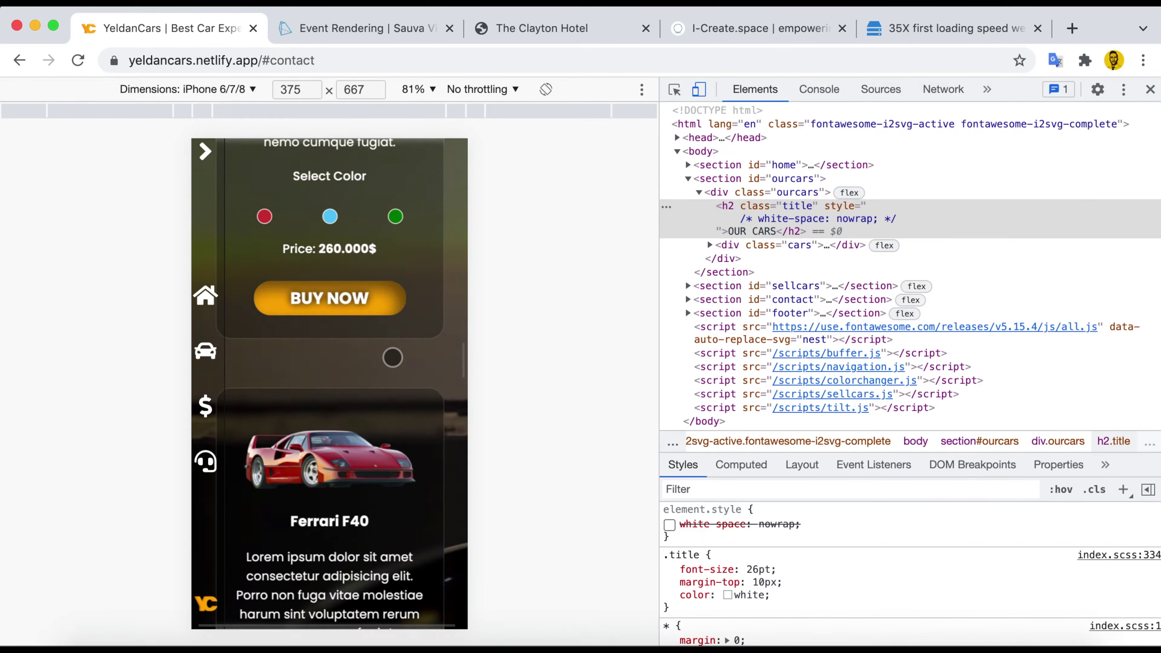
pyautogui.scroll(-5, 392, 357)
pyautogui.scroll(-2, 392, 357)
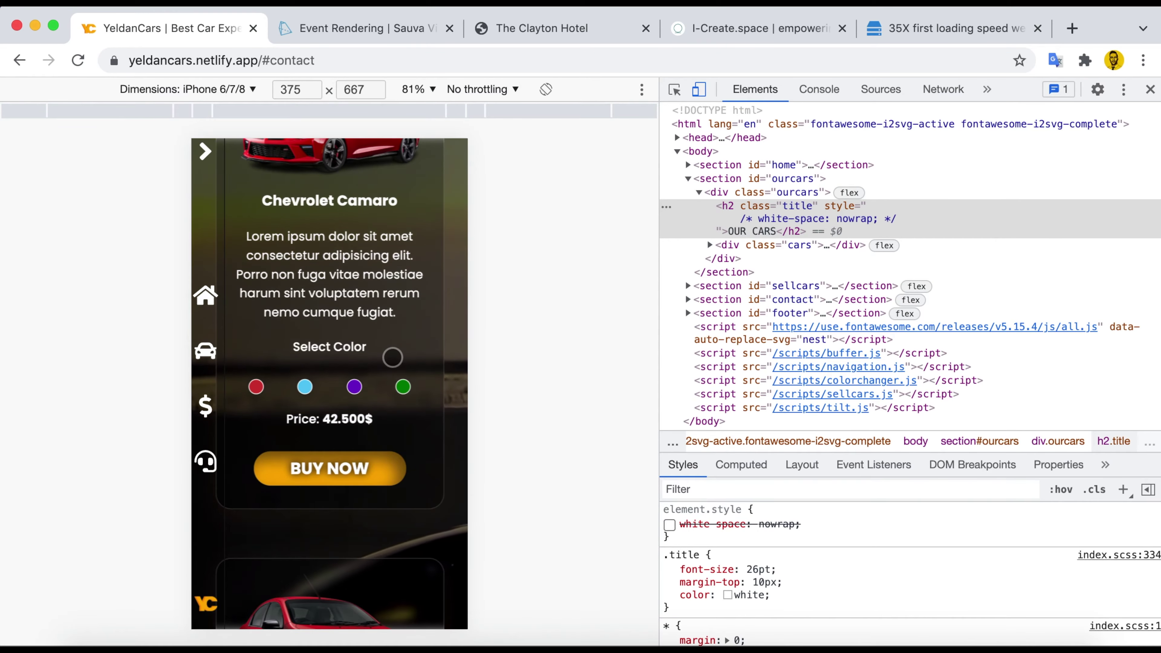
pyautogui.scroll(-5, 392, 357)
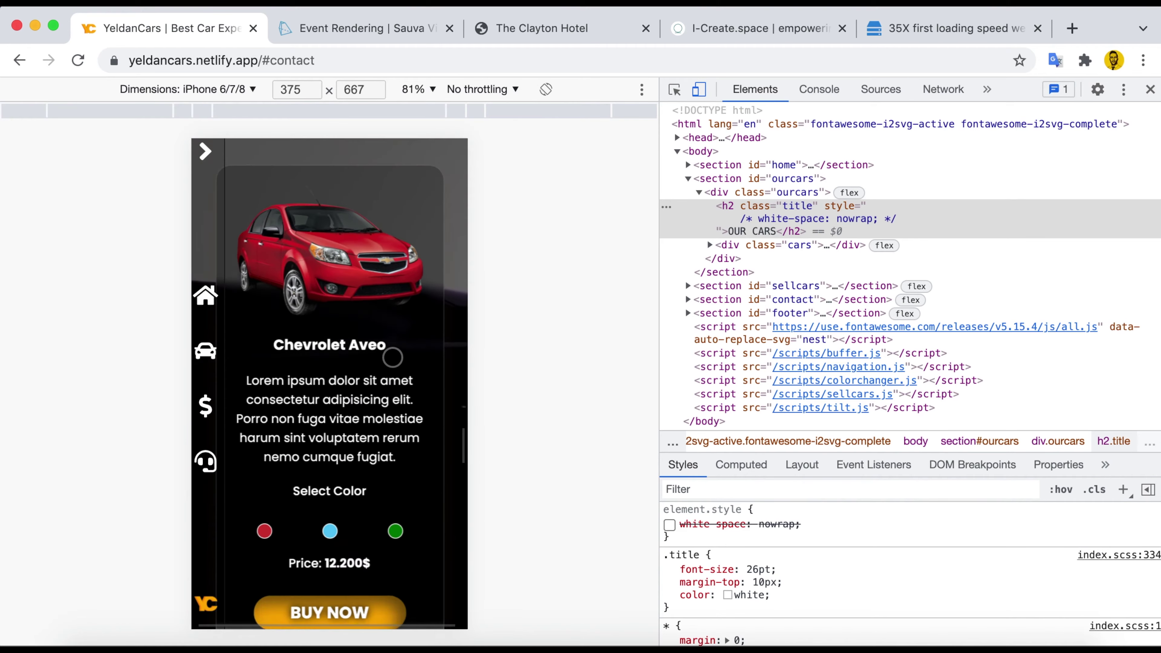
pyautogui.scroll(-10, 392, 357)
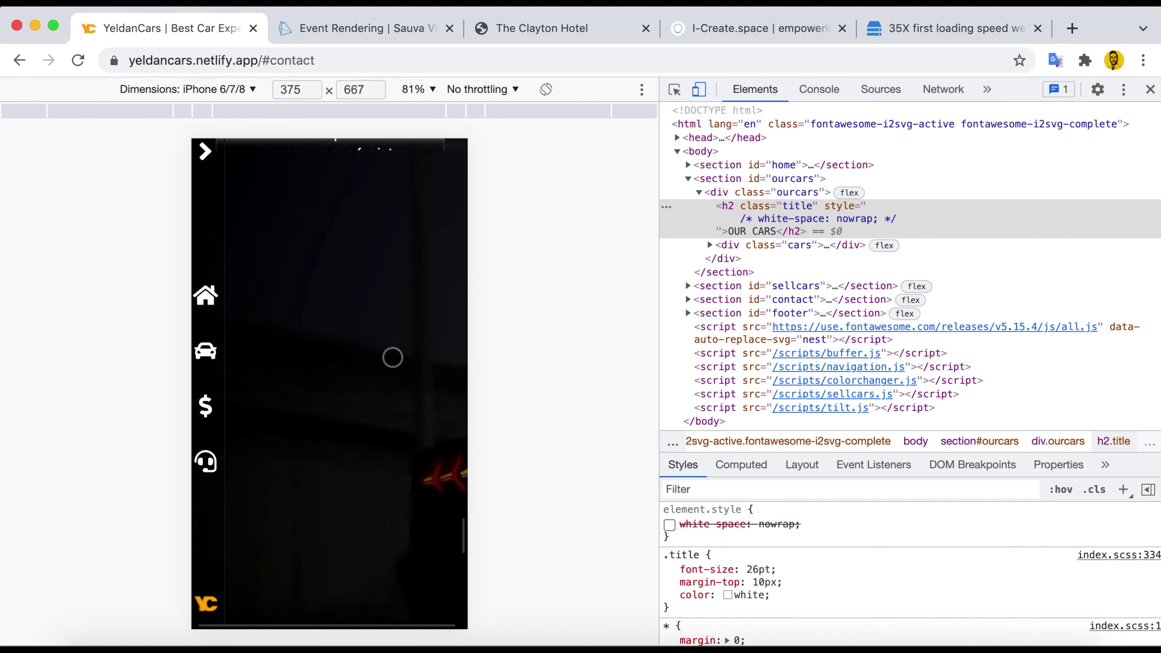
pyautogui.scroll(-10, 392, 357)
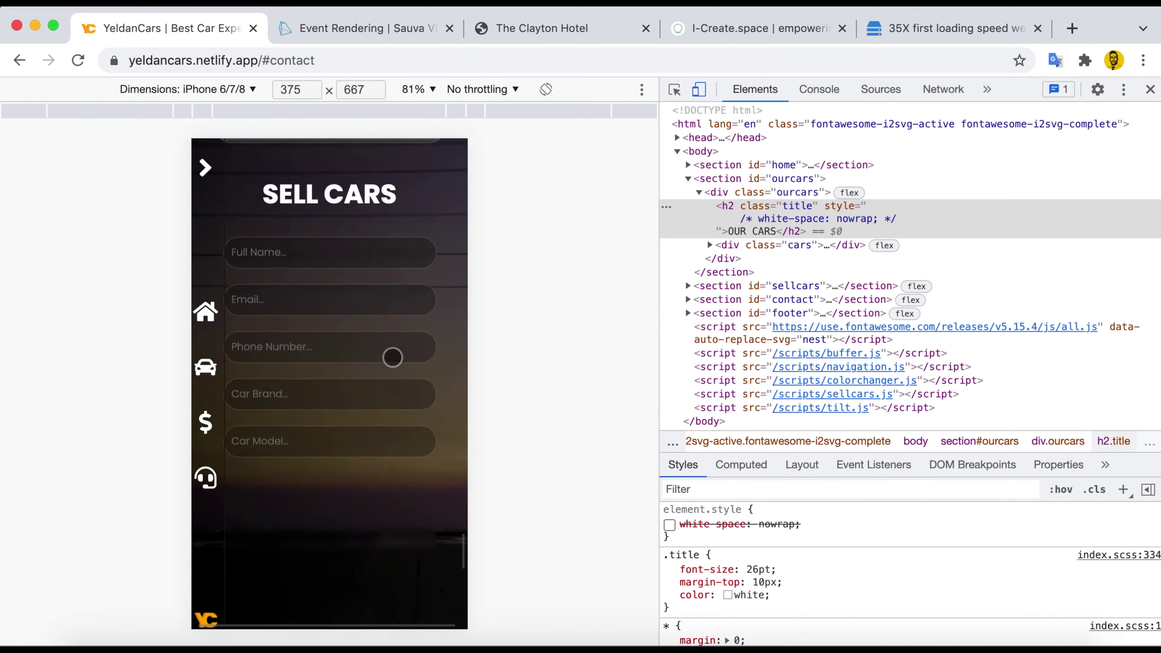
pyautogui.scroll(10, 393, 357)
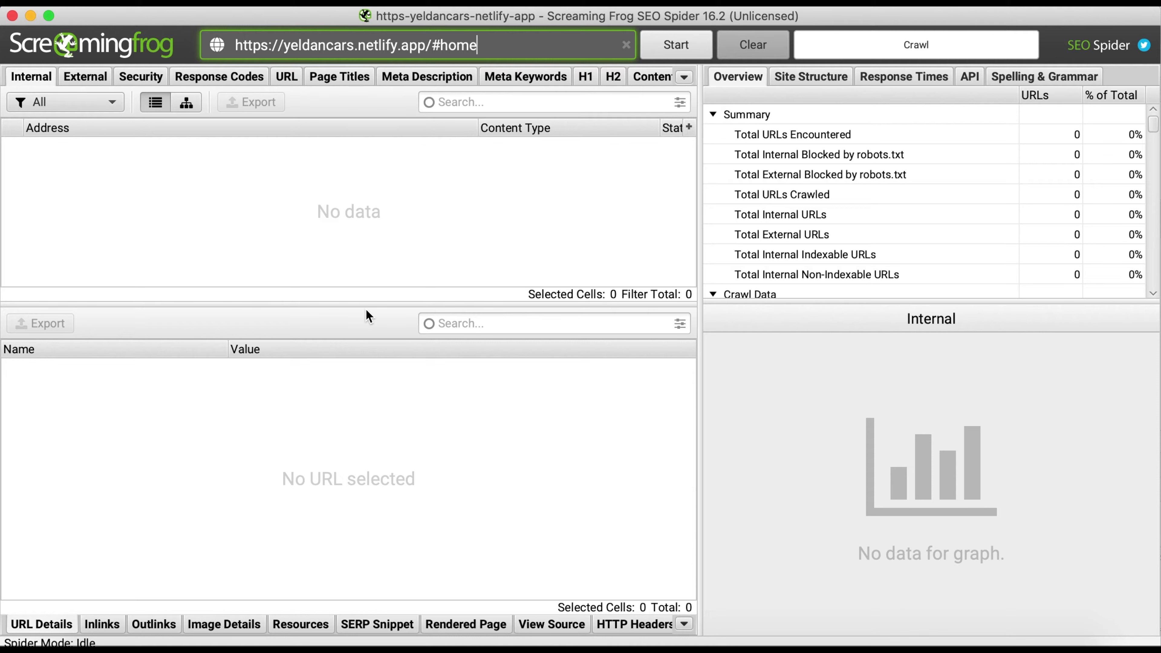
pyautogui.press('Return')
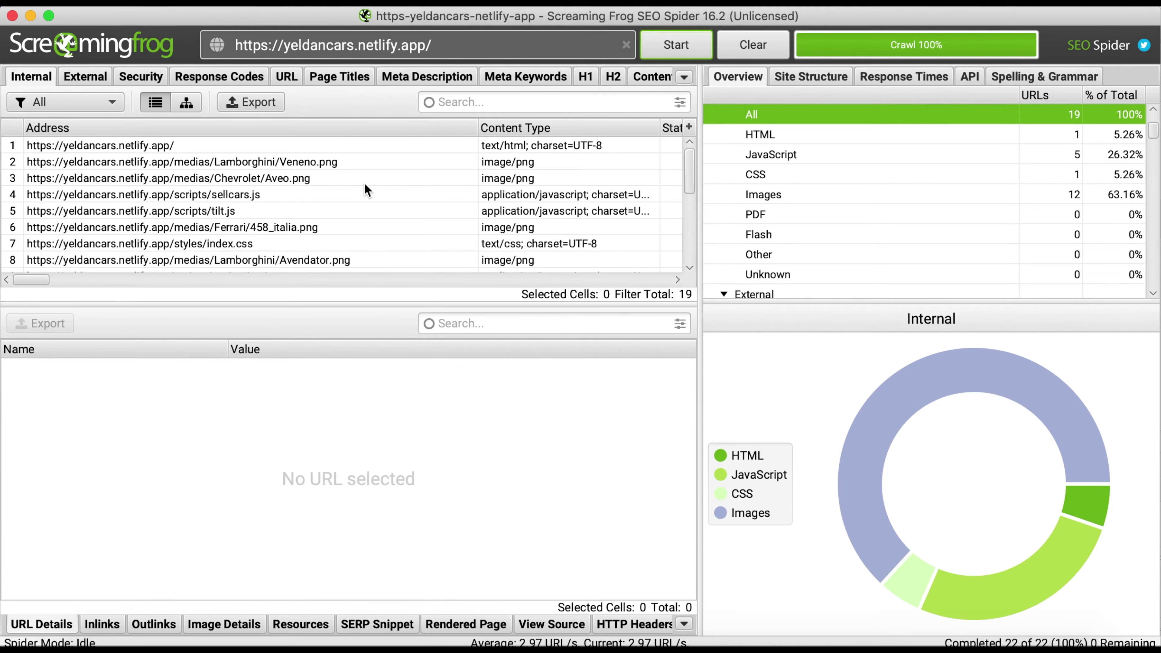
pyautogui.hscroll(5, 364, 183)
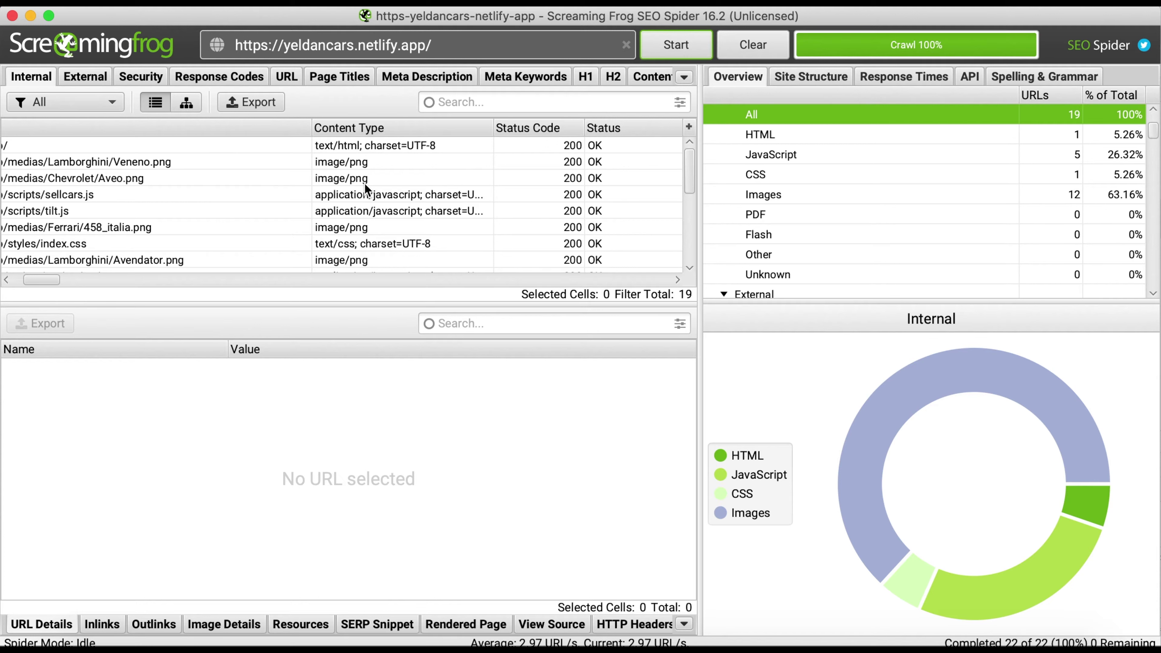
pyautogui.hscroll(2, 567, 208)
pyautogui.scroll(-5, 567, 208)
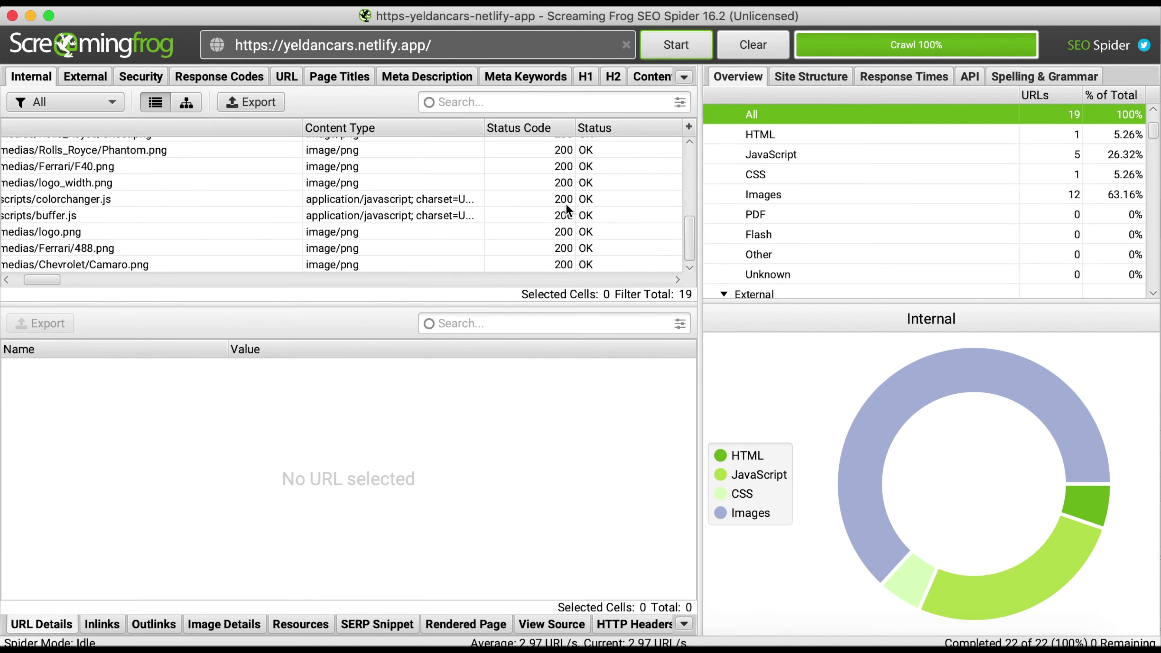
pyautogui.scroll(5, 566, 207)
pyautogui.hscroll(-5, 566, 210)
pyautogui.scroll(-3, 567, 210)
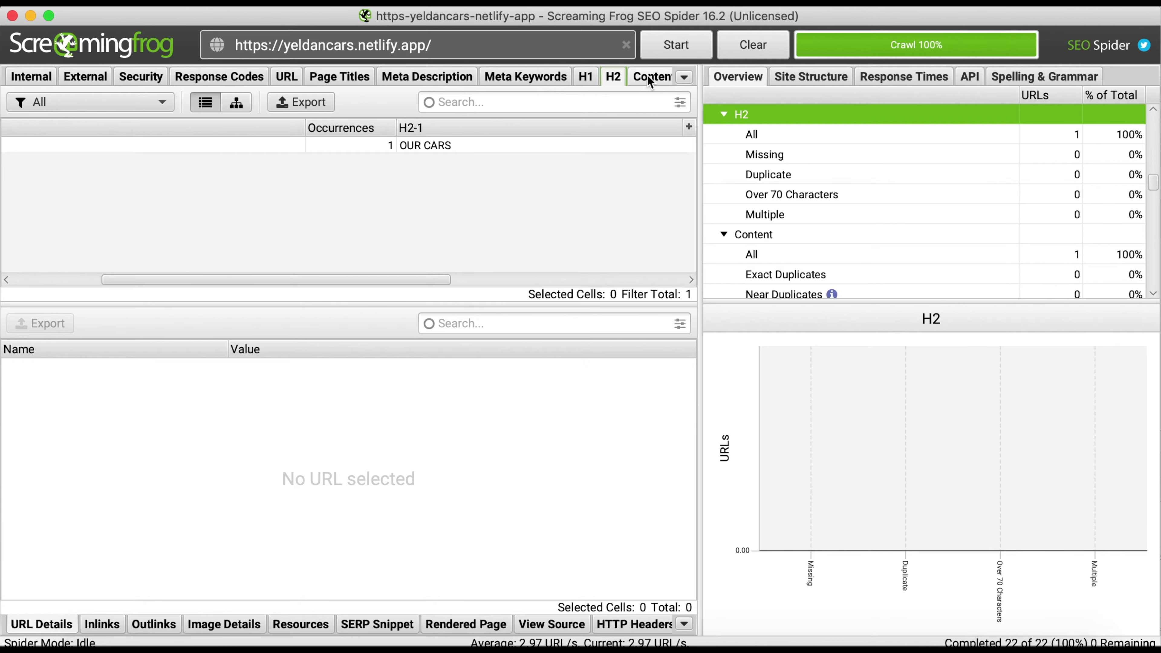
# Review the crawl's Content, Meta Keywords, Meta Description and Page Titles reports for the YeldanCars site.
pyautogui.click(640, 77)
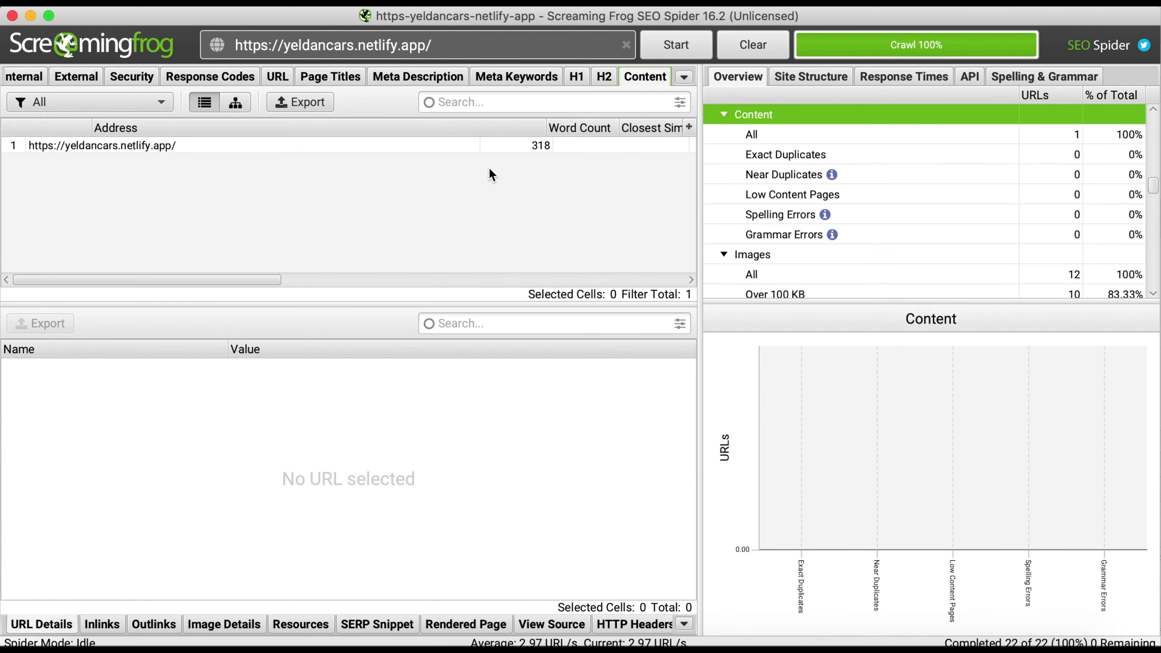
pyautogui.click(509, 78)
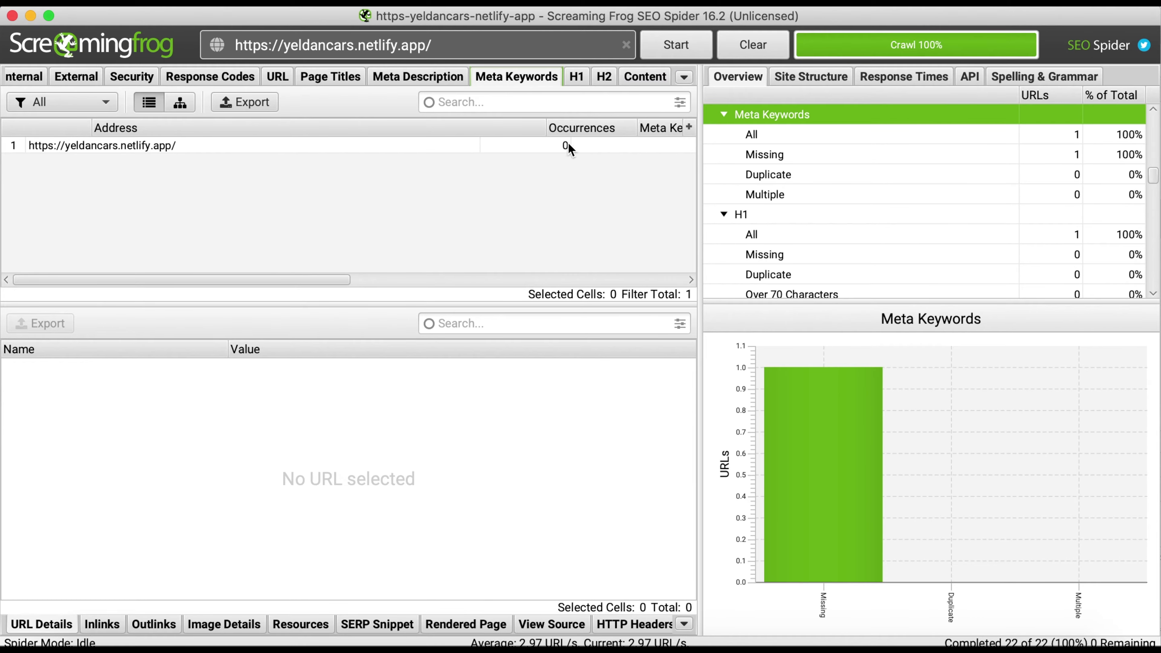
pyautogui.click(435, 80)
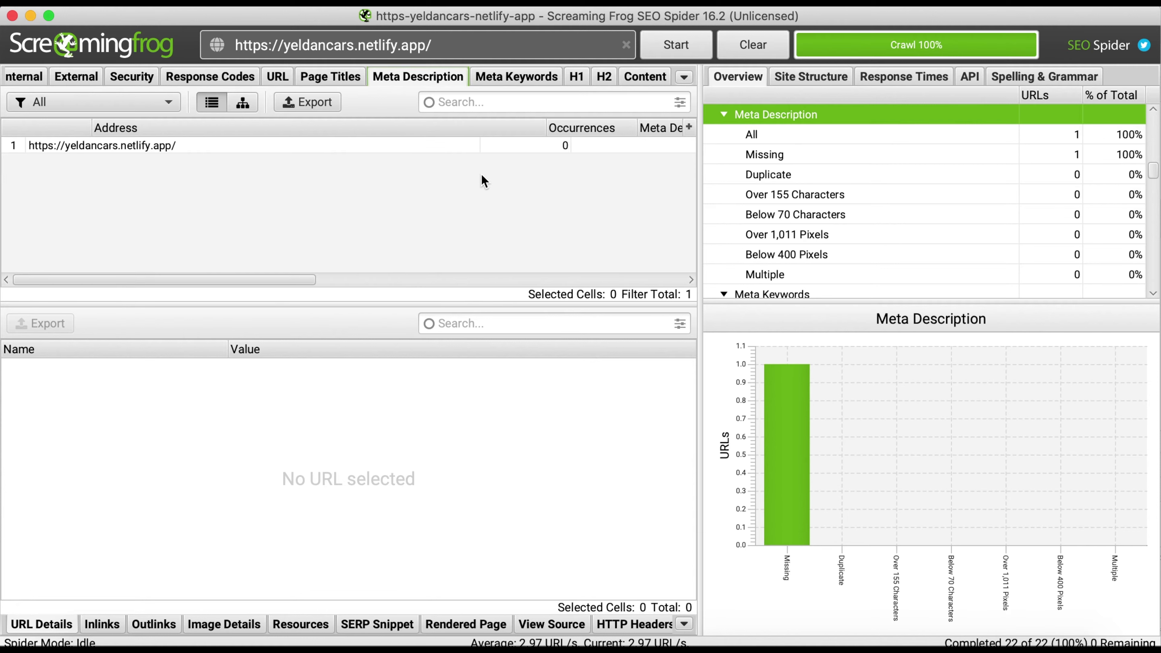
pyautogui.click(319, 76)
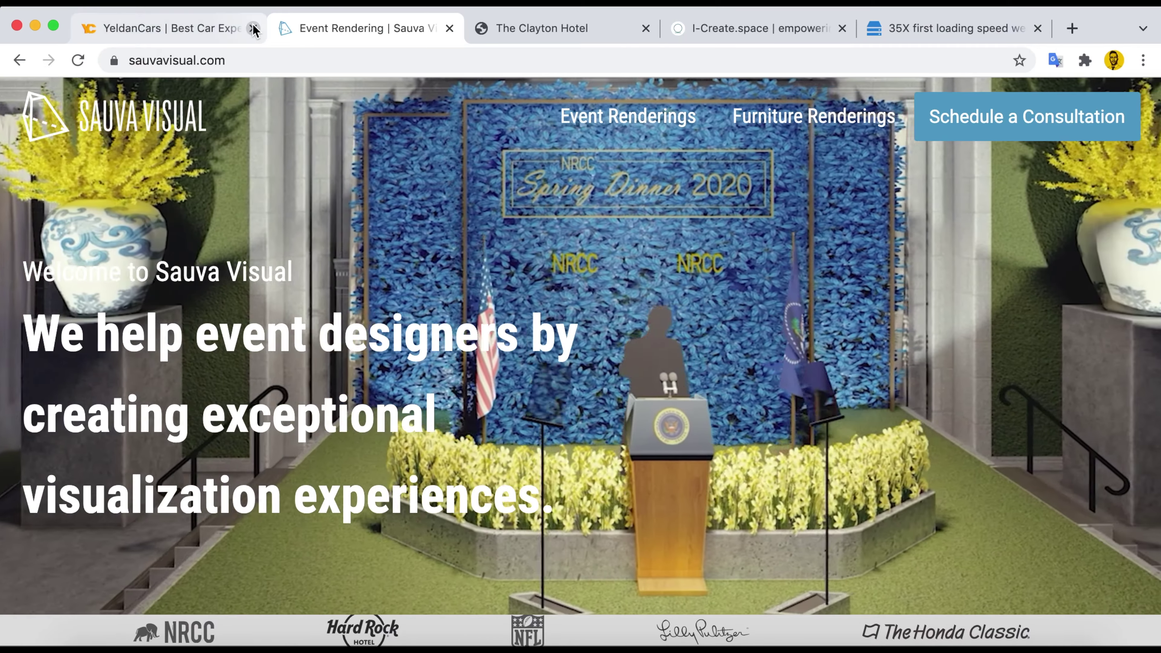
# Switch to the browser, close the YeldanCars page and examine the layout of the Sauva Visual homepage.
pyautogui.click(254, 29)
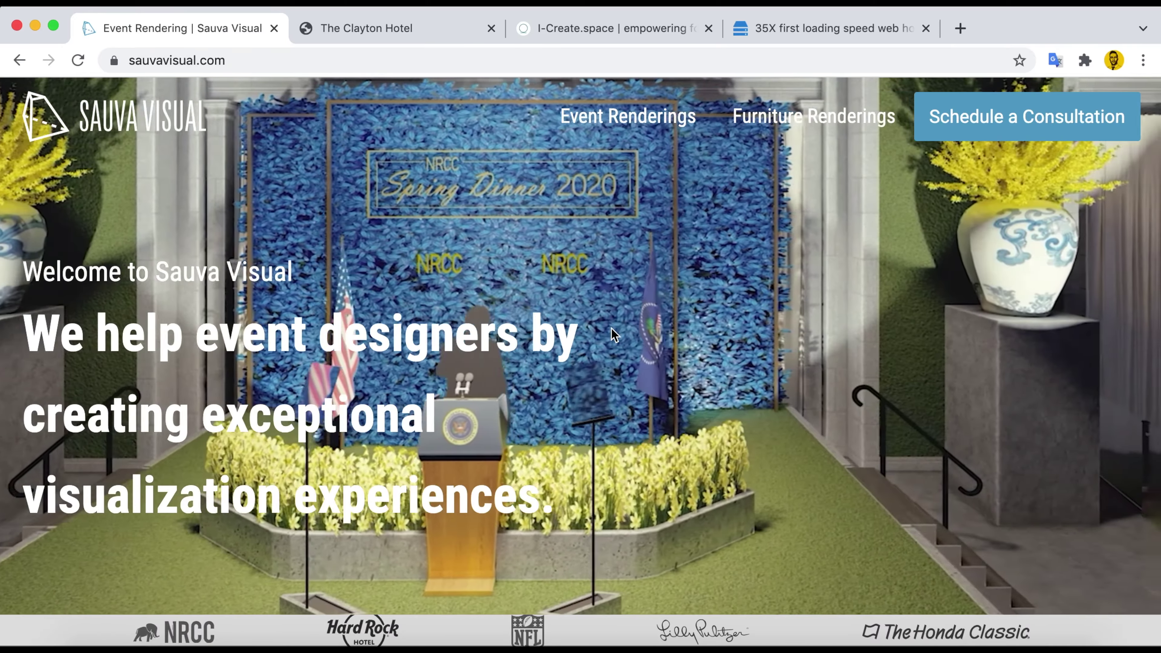
pyautogui.scroll(-1, 613, 333)
pyautogui.scroll(-5, 611, 335)
pyautogui.scroll(1, 611, 334)
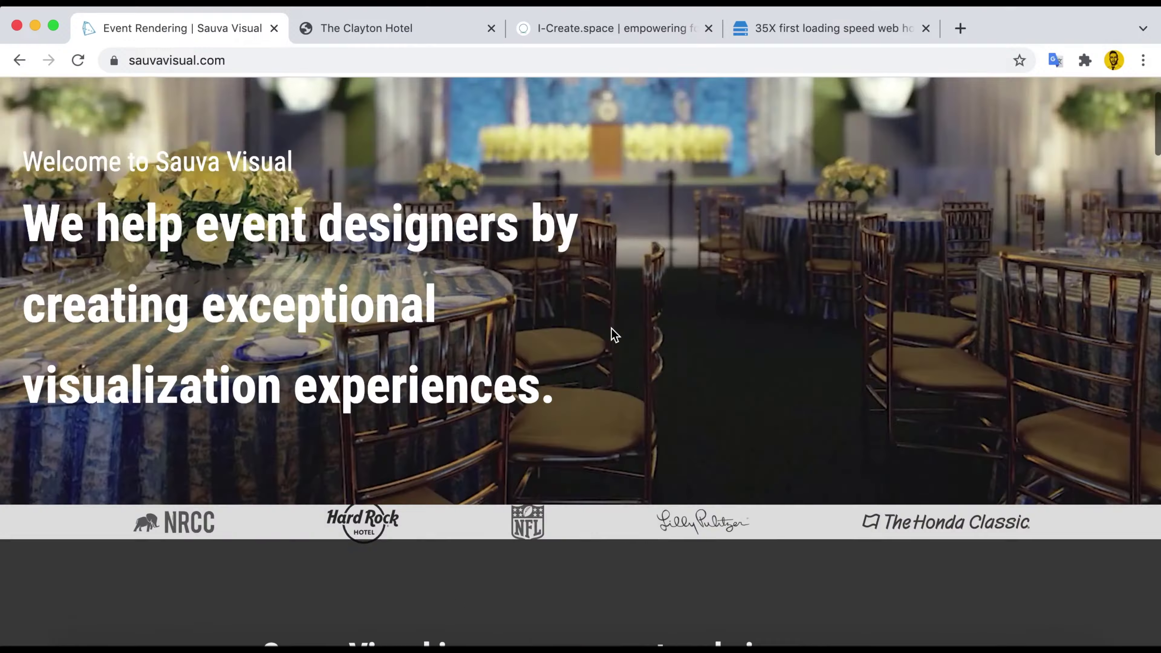
pyautogui.scroll(-10, 611, 329)
pyautogui.scroll(15, 611, 328)
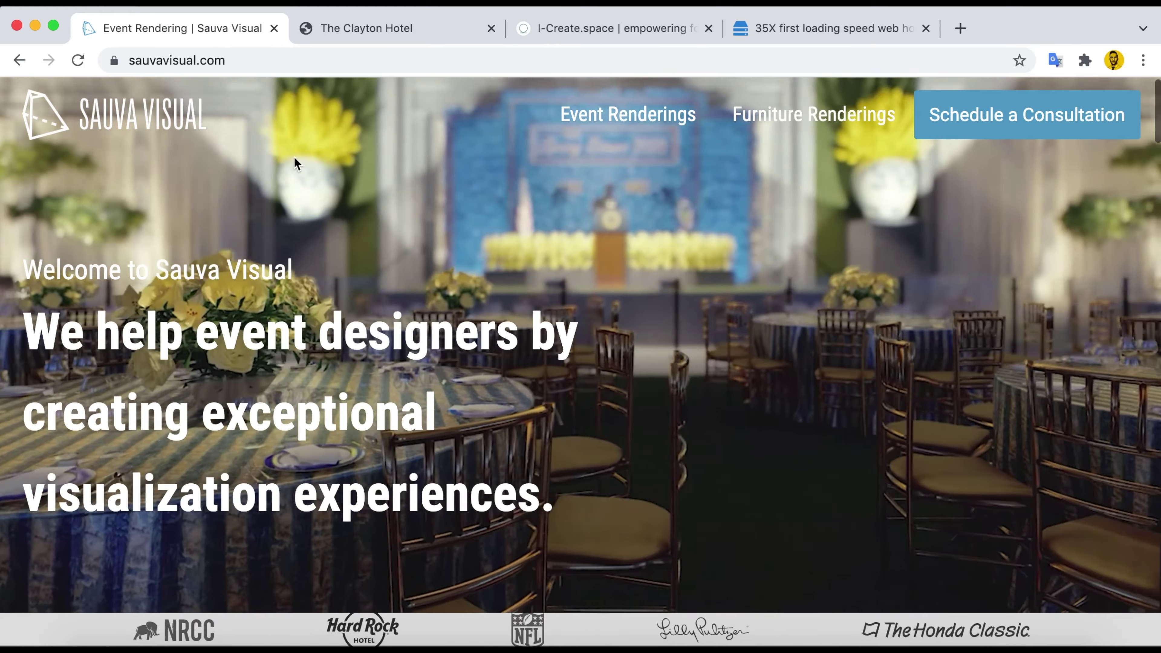
pyautogui.scroll(-12, 368, 260)
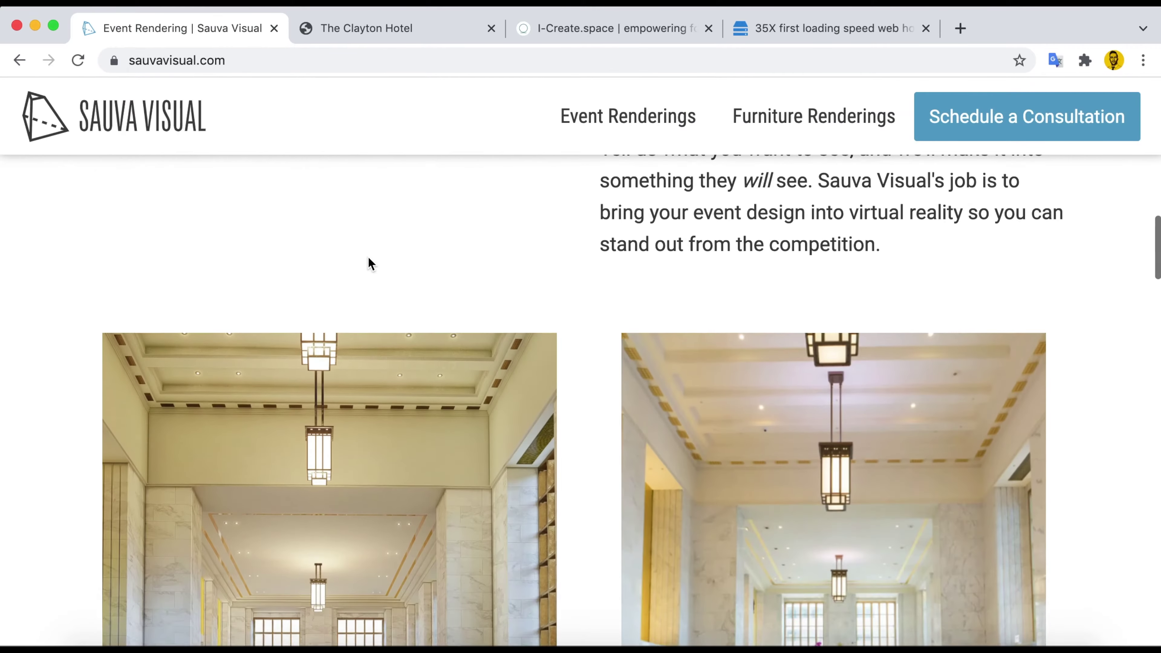
pyautogui.scroll(-15, 368, 258)
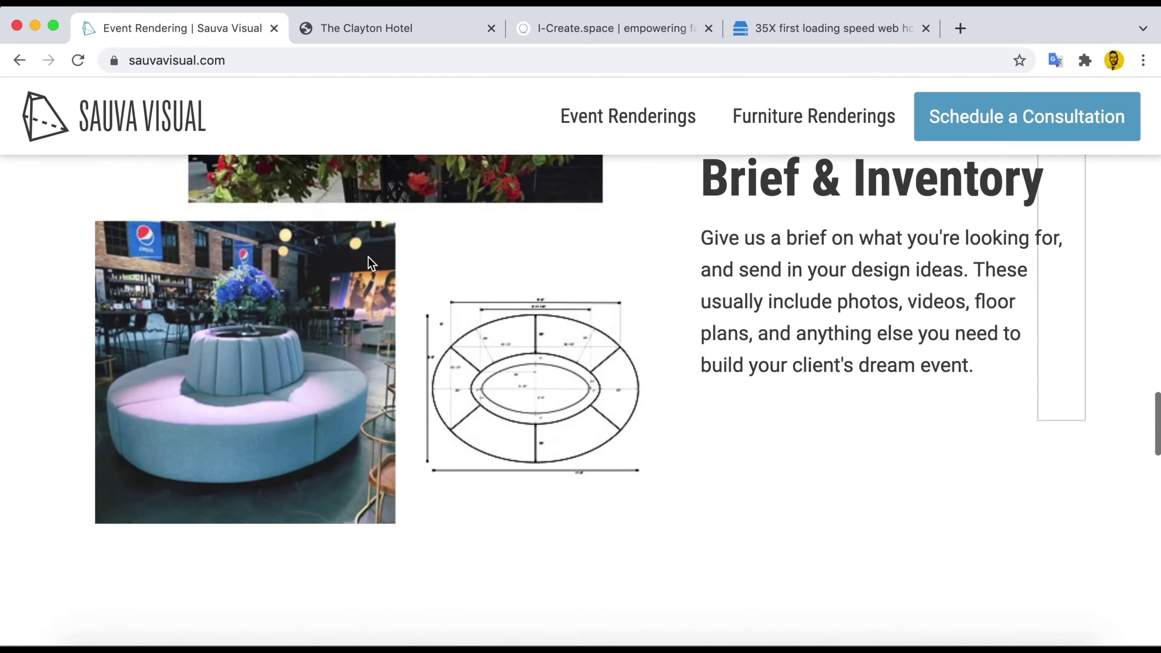
pyautogui.scroll(-10, 372, 264)
pyautogui.scroll(20, 371, 263)
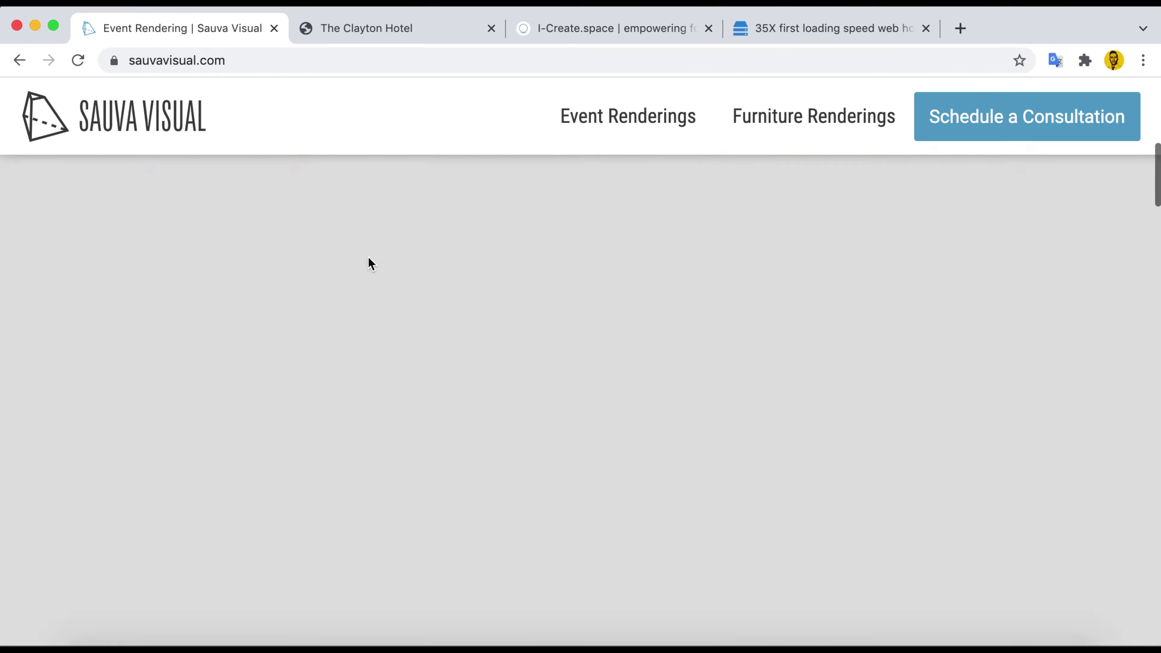
pyautogui.scroll(-5, 368, 258)
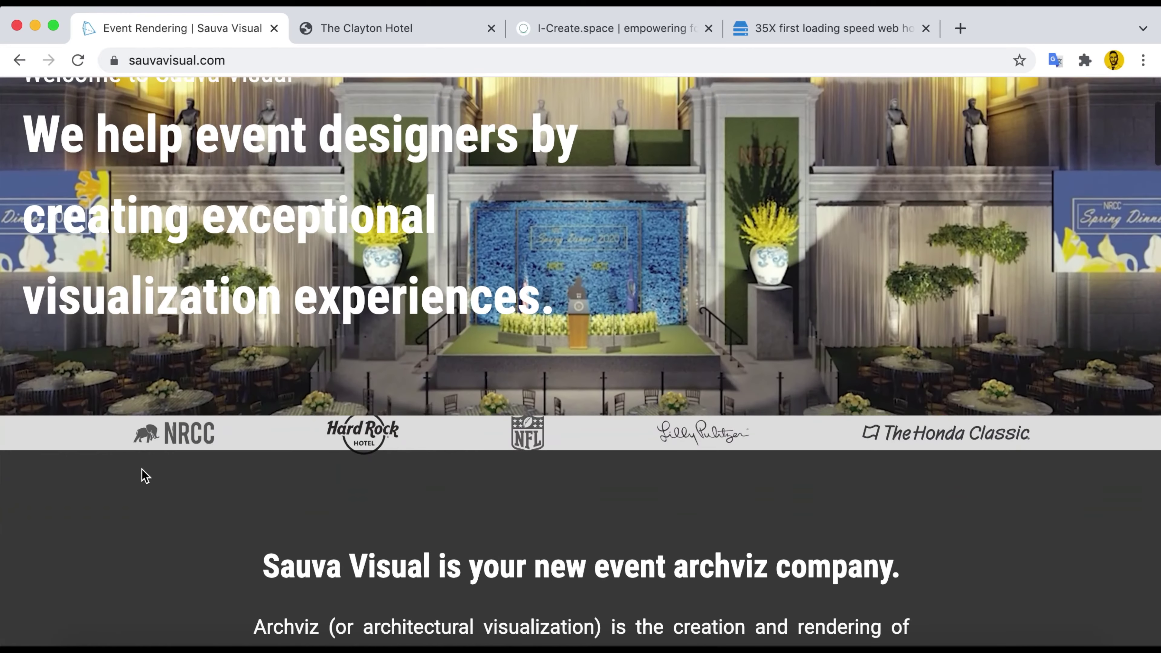
# Inspect the Sauva Visual homepage at the "browser on 13inch" device size and select the client logo strip's section element.
pyautogui.rightClick(818, 298)
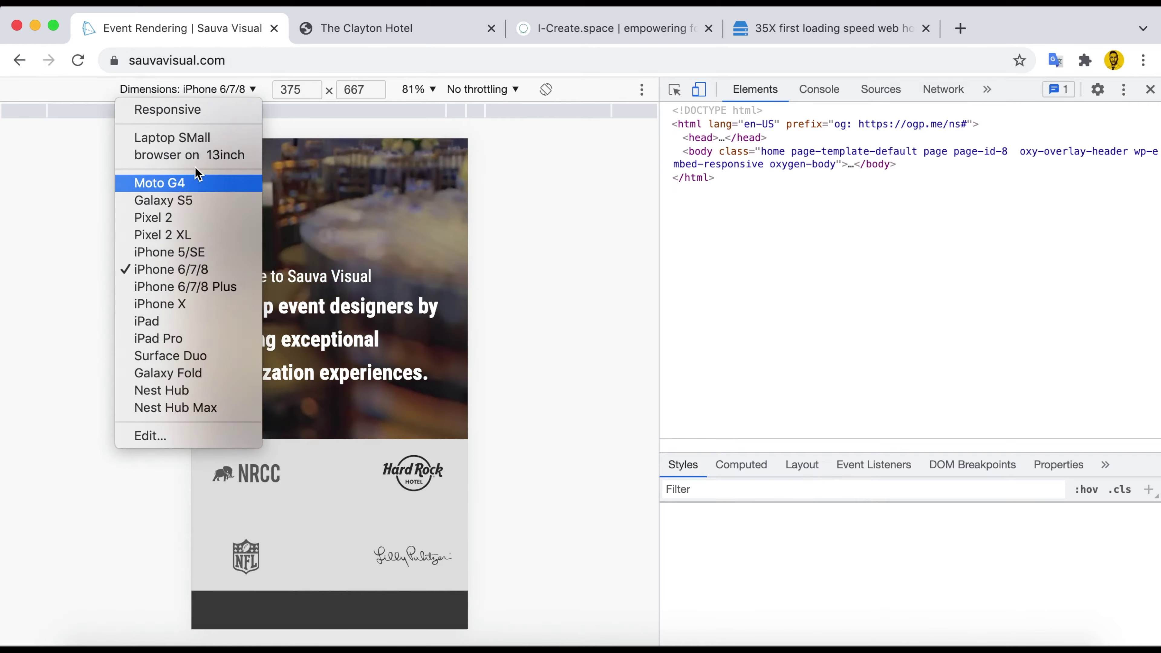
pyautogui.click(661, 87)
pyautogui.click(674, 89)
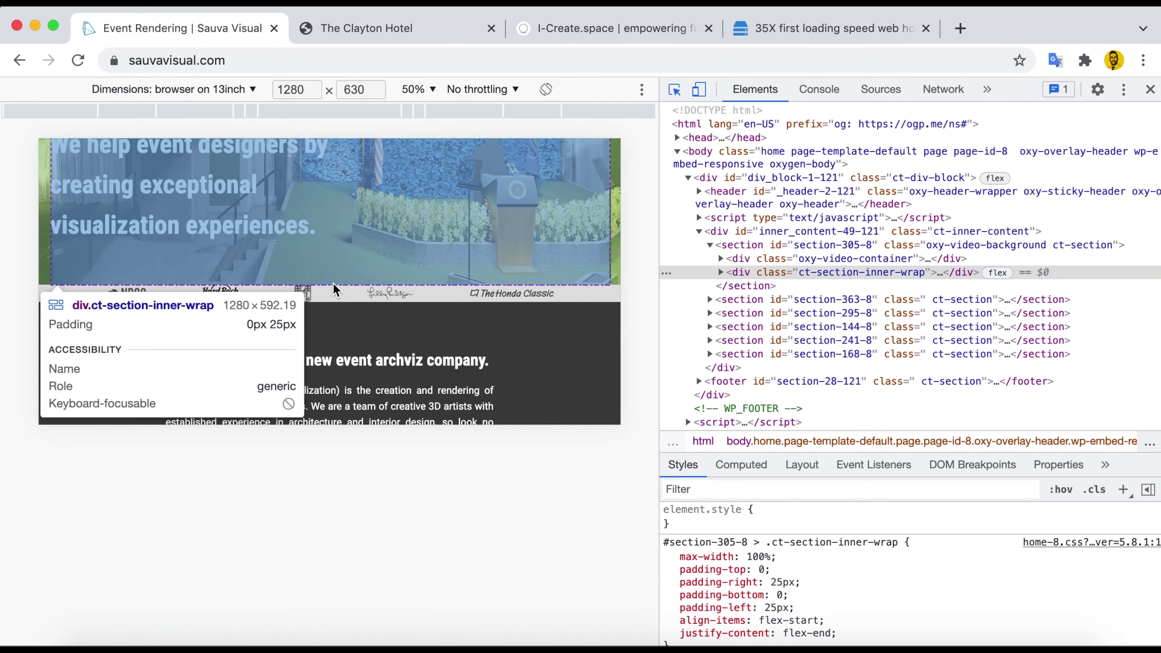
pyautogui.click(615, 300)
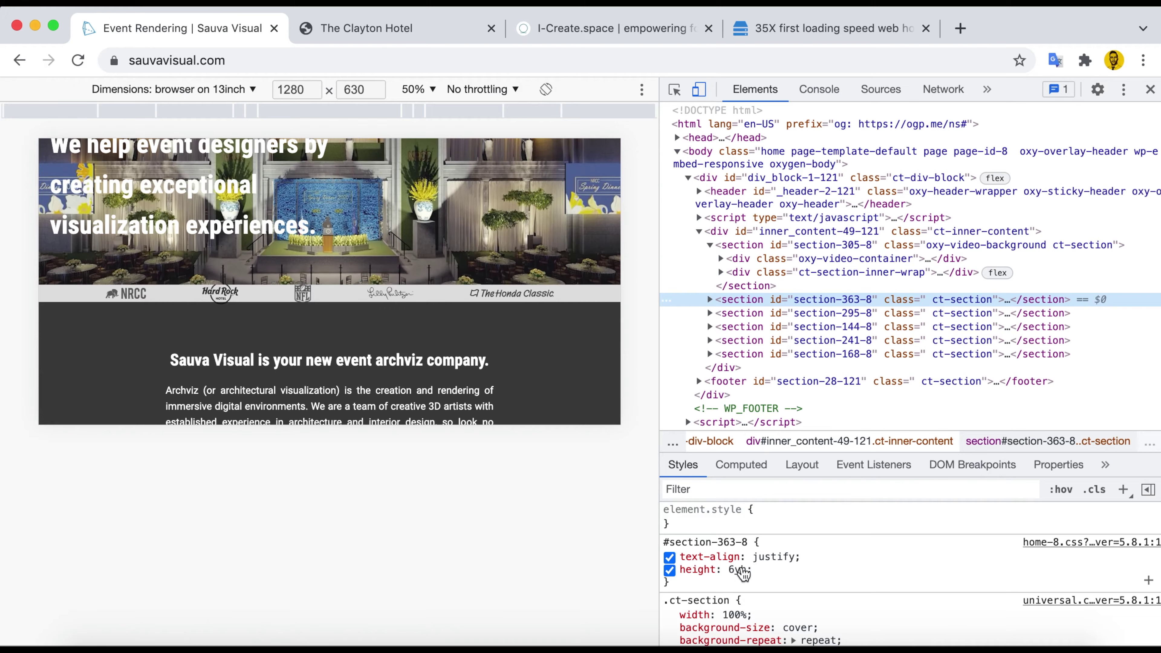
# Set the client logo section's height to 20vh and close the developer tools.
pyautogui.click(738, 570)
pyautogui.click(740, 570)
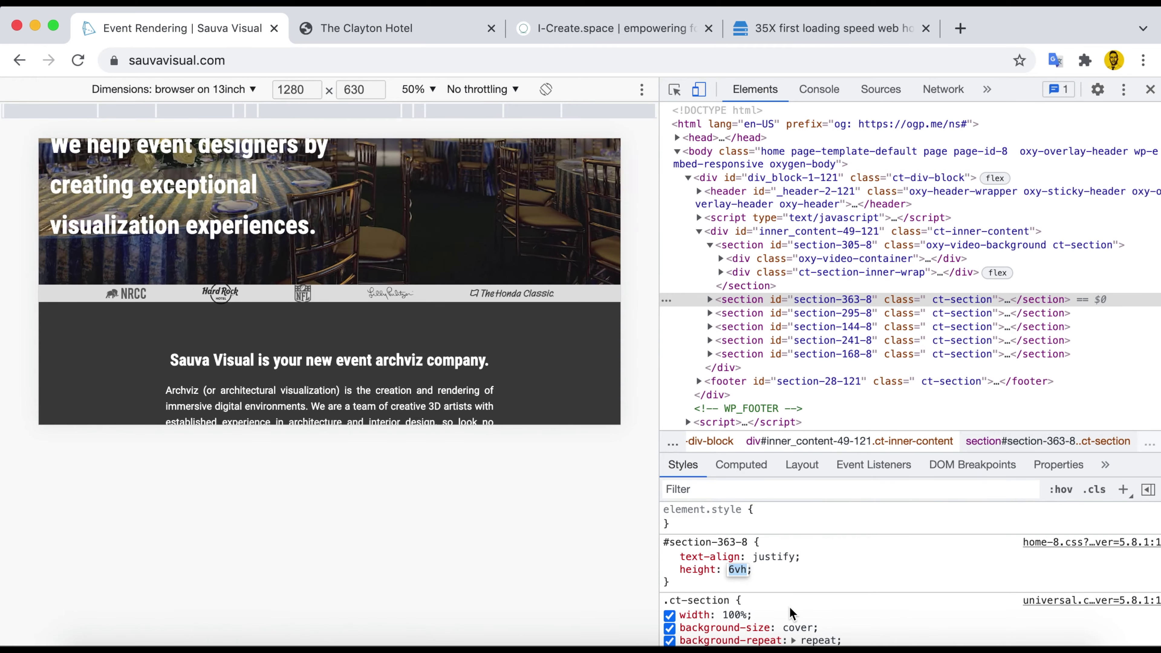
pyautogui.write('20v')
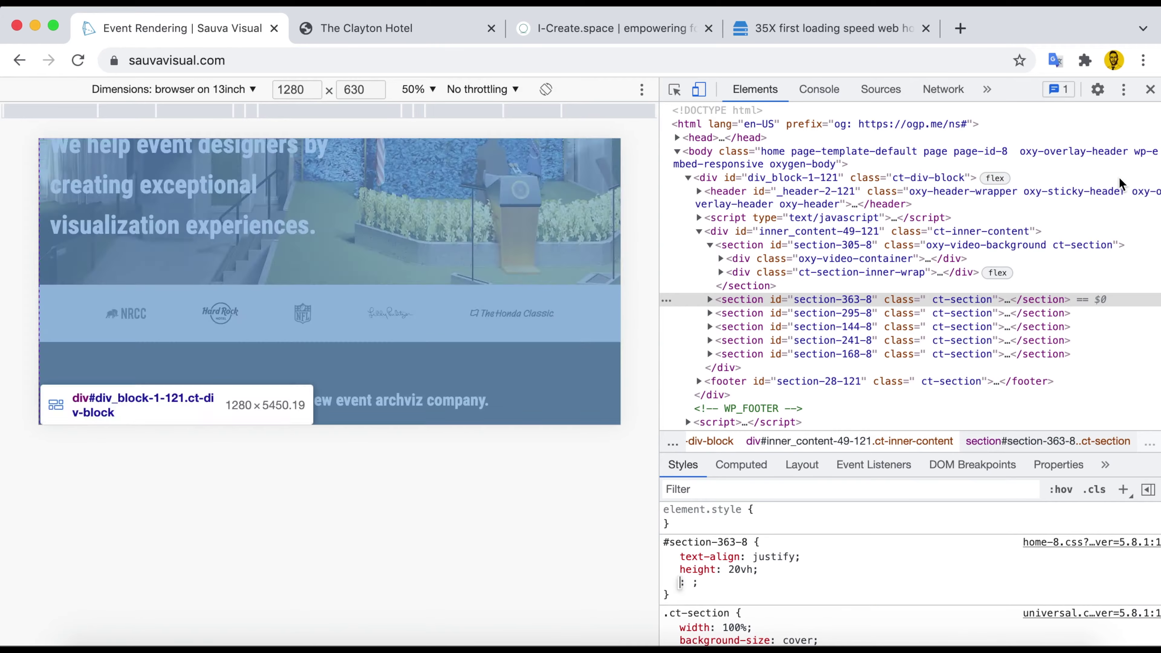
pyautogui.click(1149, 89)
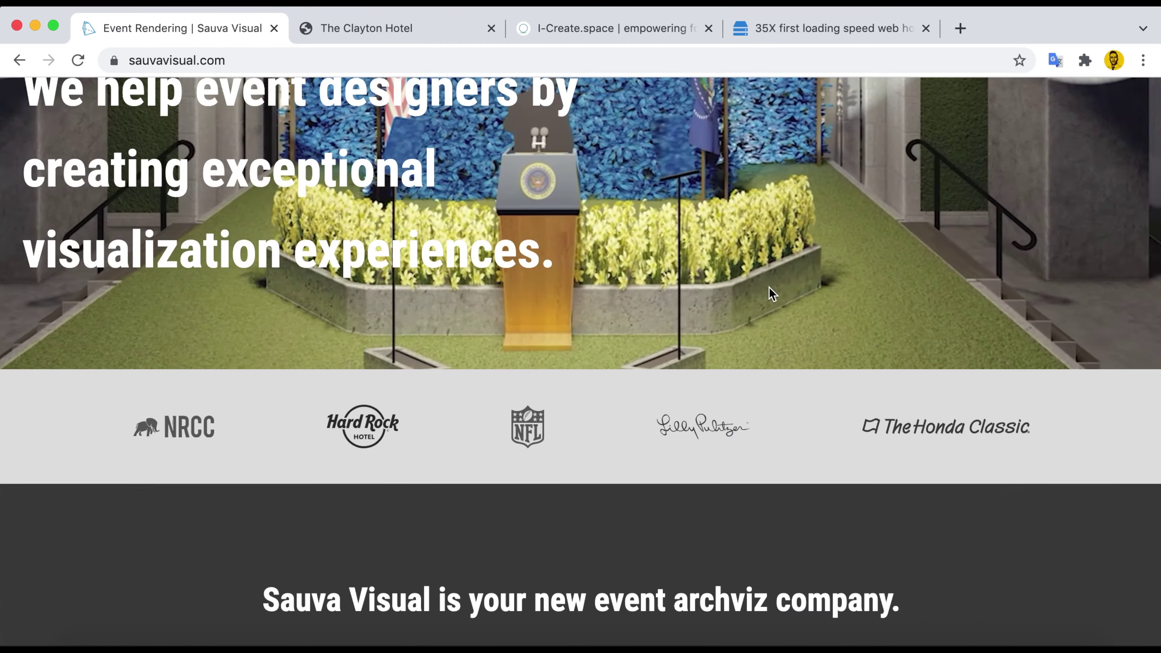
# Set the background colour of the "Sauva Visual is your new event archviz company." section to #58a1c9 and close the developer tools.
pyautogui.scroll(4, 769, 286)
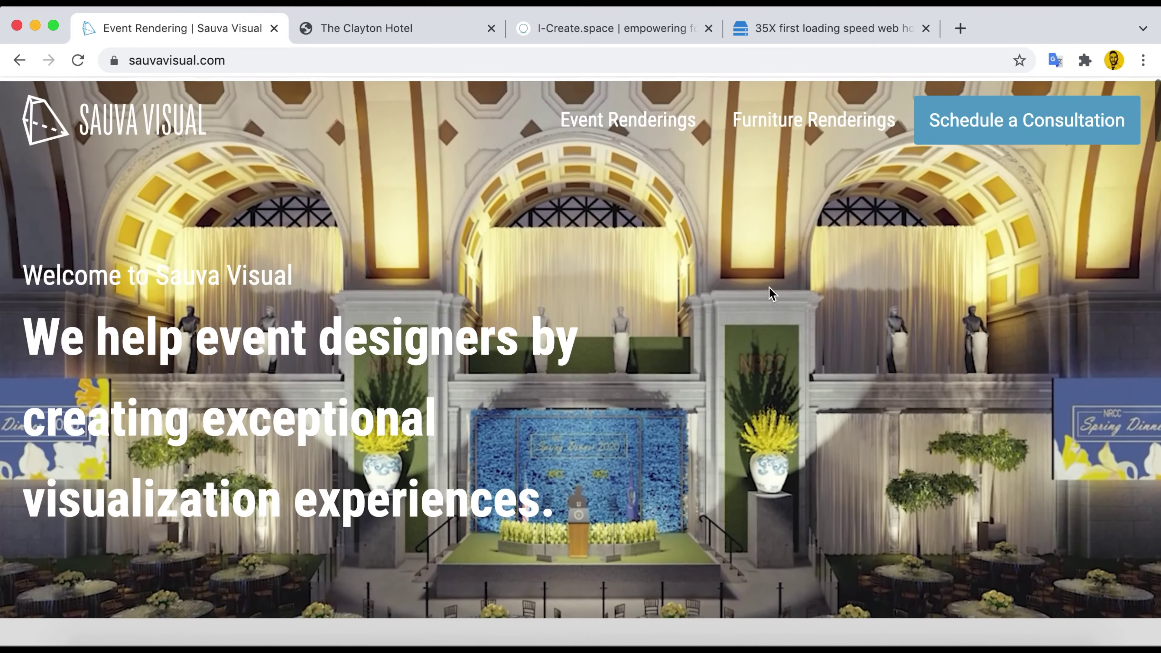
pyautogui.scroll(-5, 769, 287)
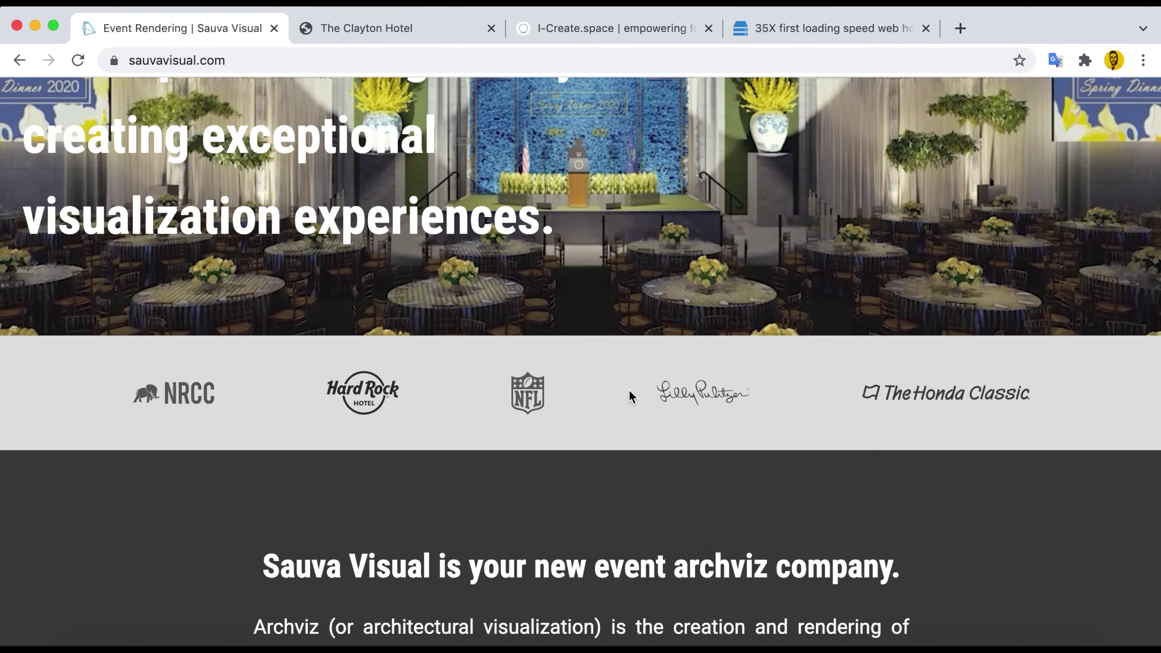
pyautogui.scroll(-7, 630, 393)
pyautogui.scroll(-3, 630, 394)
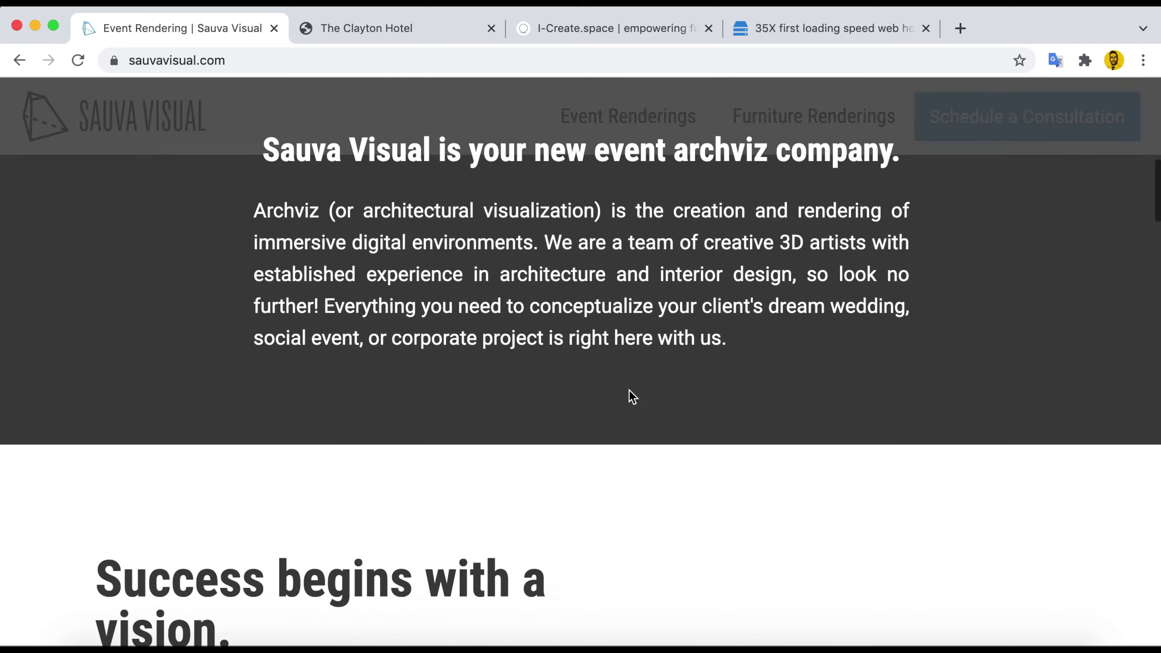
pyautogui.scroll(3, 630, 396)
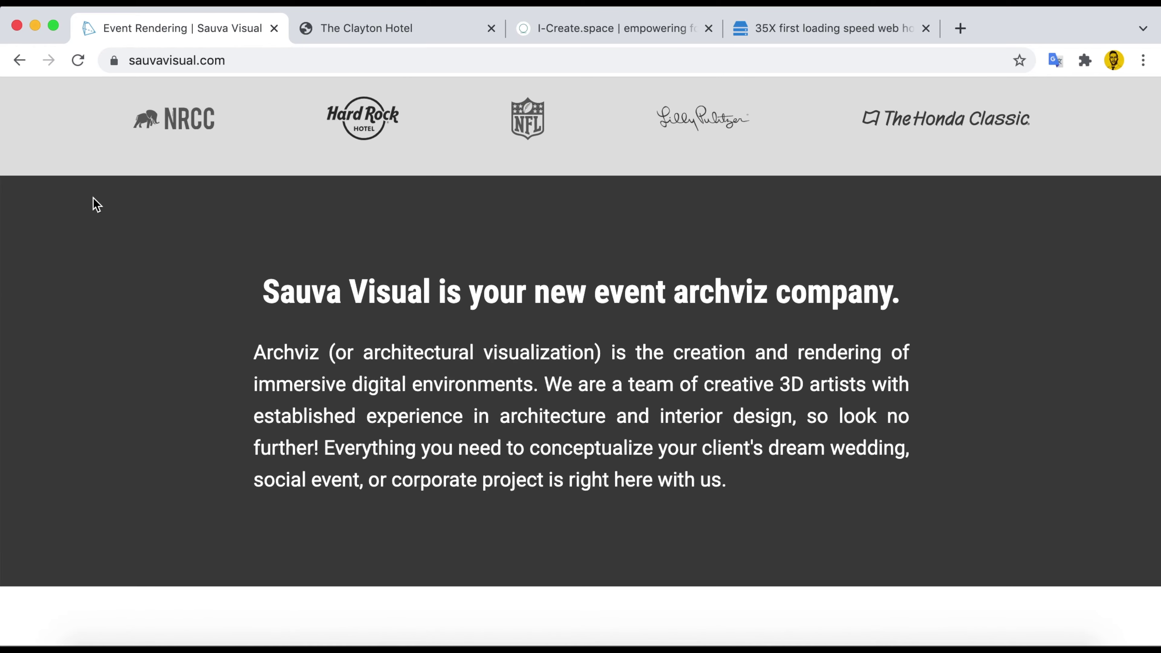
pyautogui.rightClick(984, 262)
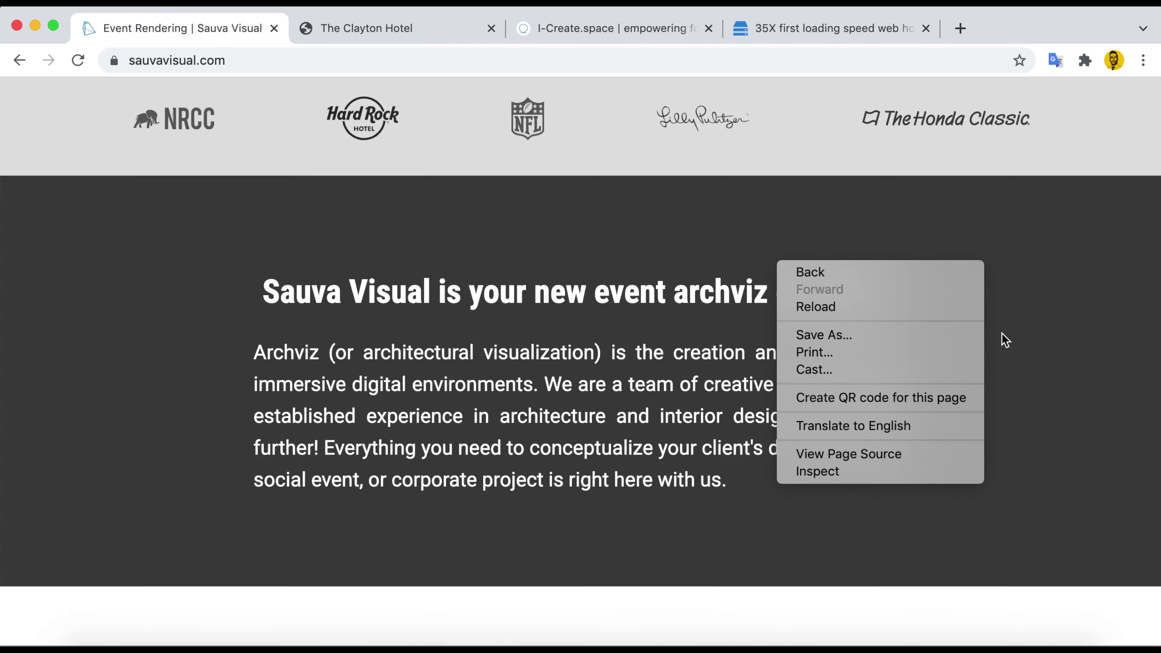
pyautogui.click(923, 470)
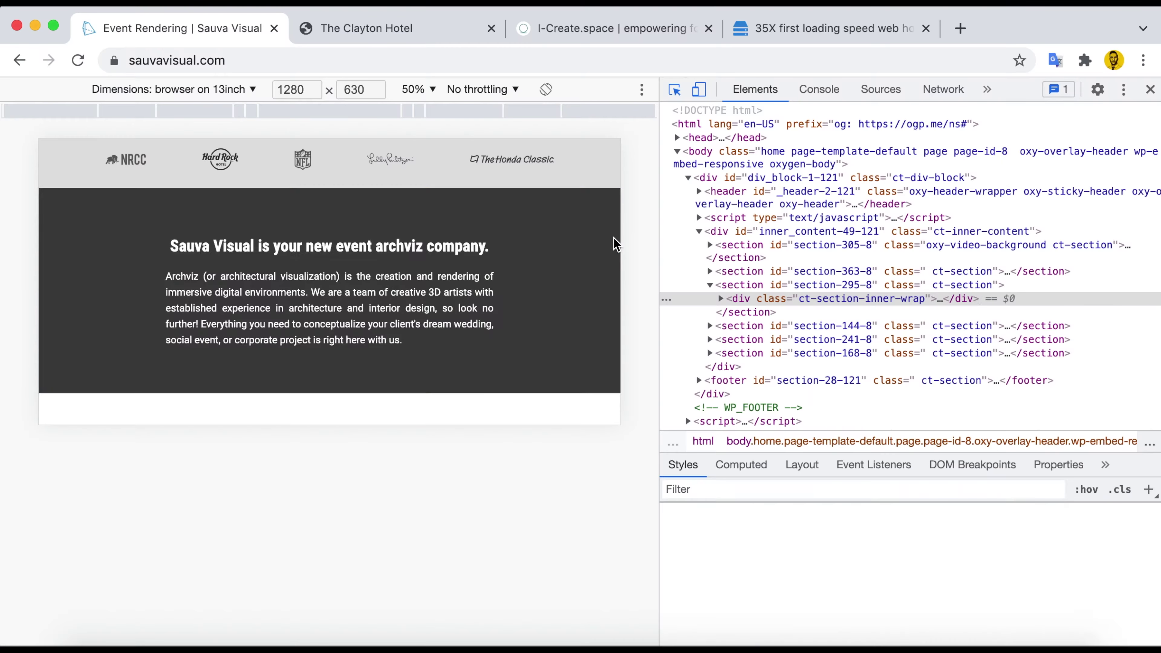
pyautogui.click(800, 284)
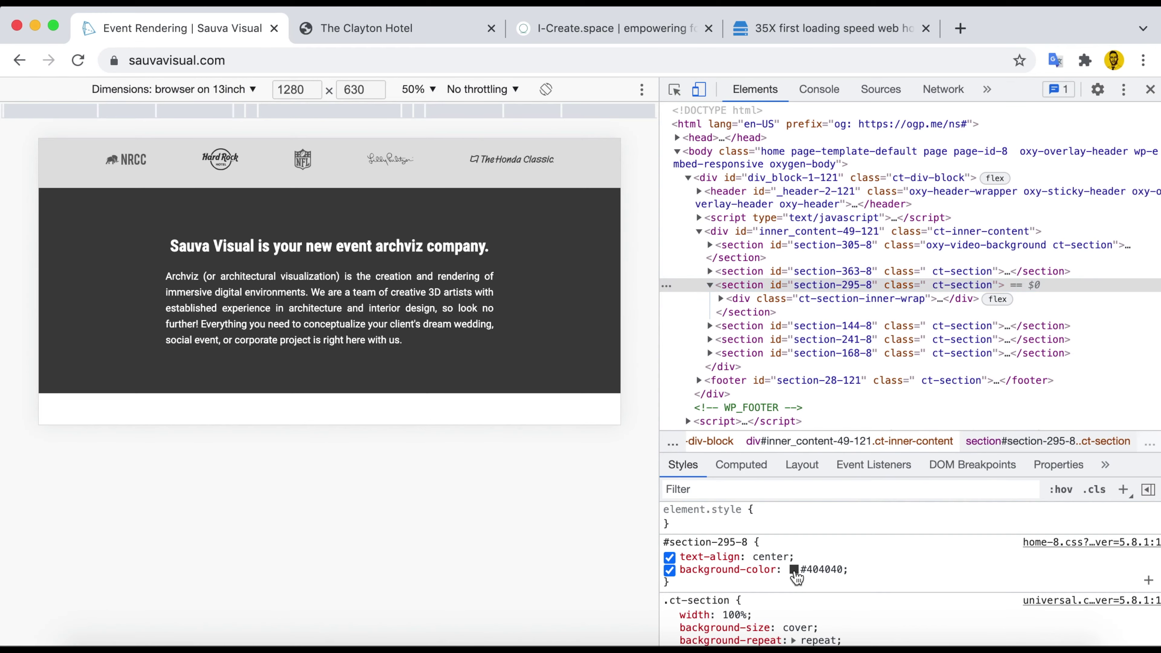
pyautogui.click(794, 570)
pyautogui.scroll(5, 518, 347)
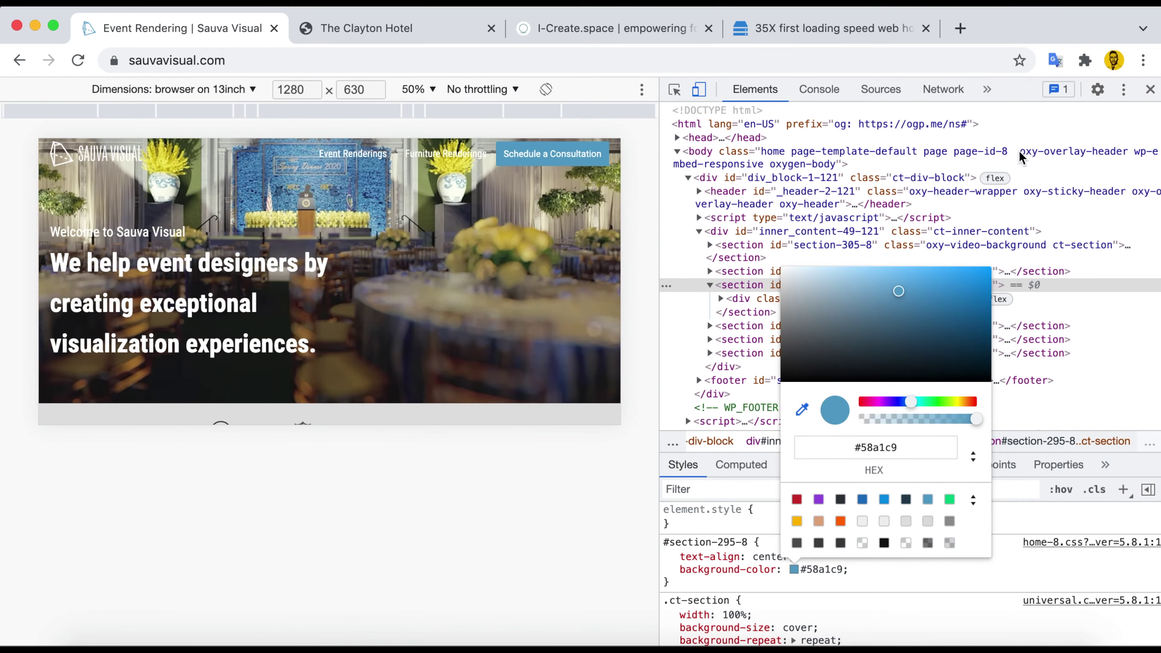
pyautogui.click(1149, 89)
# Examine the layout and spacing of the homepage's "Success begins with a vision", Brief & Inventory and The Ideation sections.
pyautogui.scroll(-10, 725, 256)
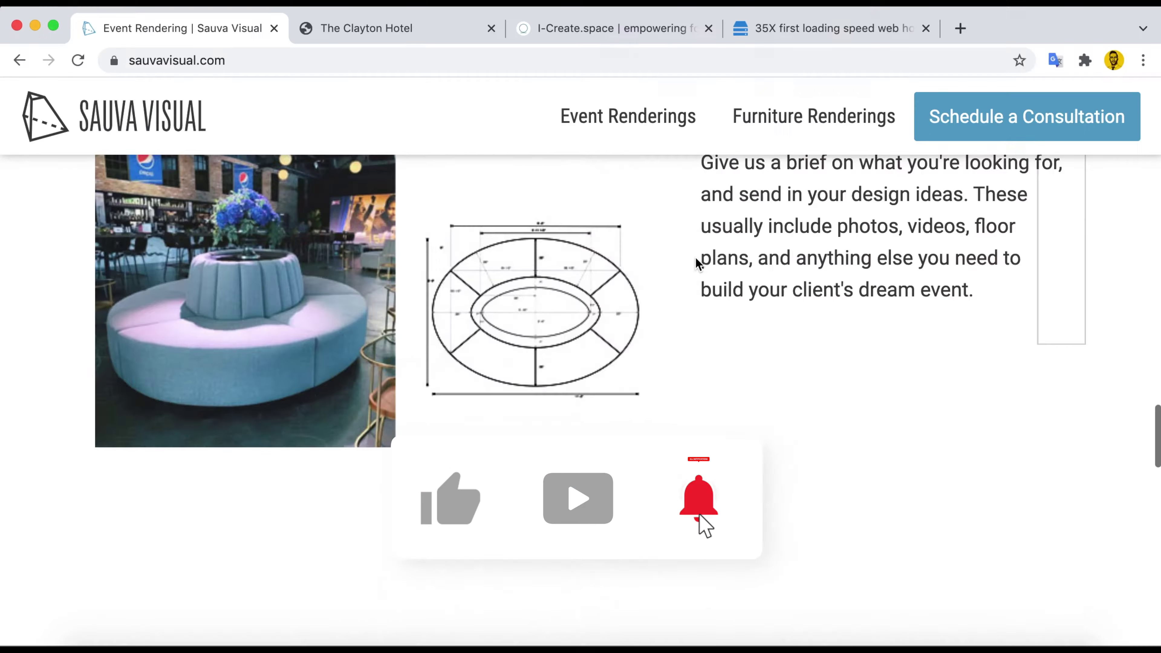
pyautogui.scroll(4, 696, 262)
pyautogui.scroll(-1, 696, 263)
pyautogui.scroll(-10, 696, 263)
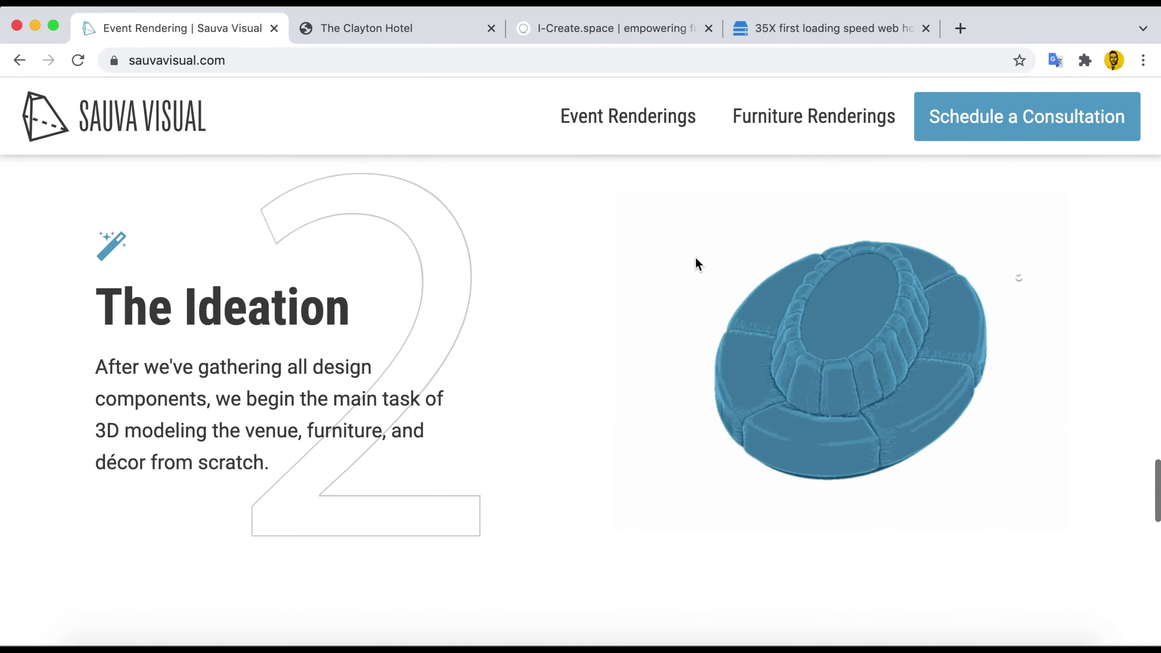
pyautogui.scroll(3, 695, 259)
pyautogui.scroll(8, 695, 256)
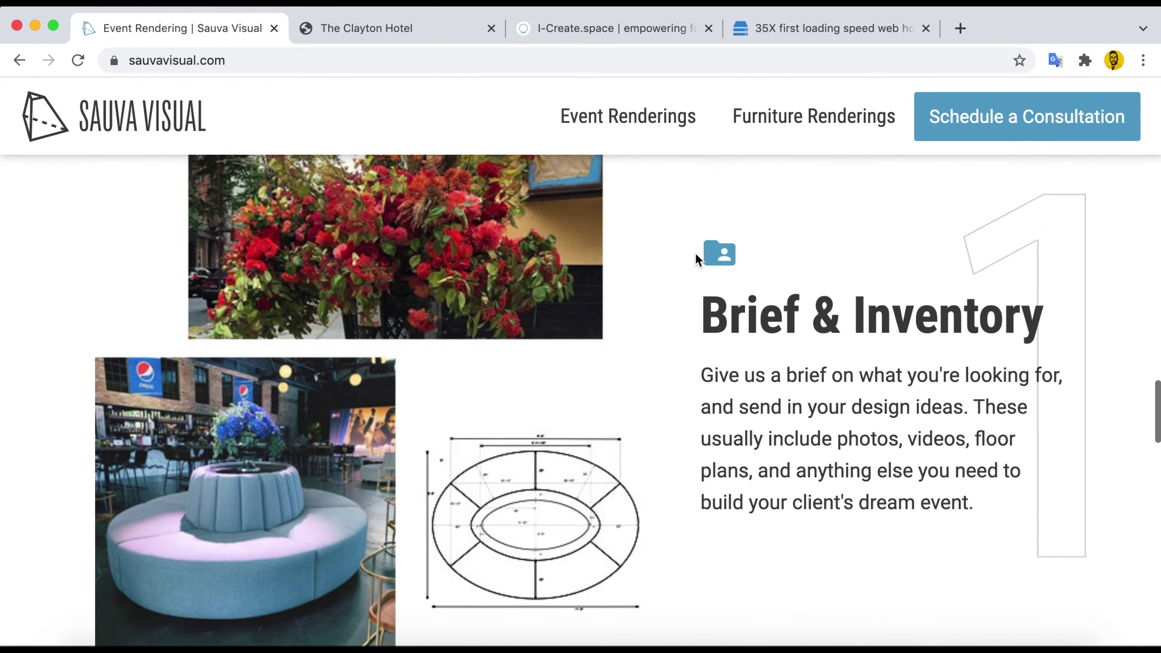
pyautogui.scroll(-10, 695, 256)
pyautogui.scroll(-4, 696, 255)
pyautogui.scroll(10, 695, 255)
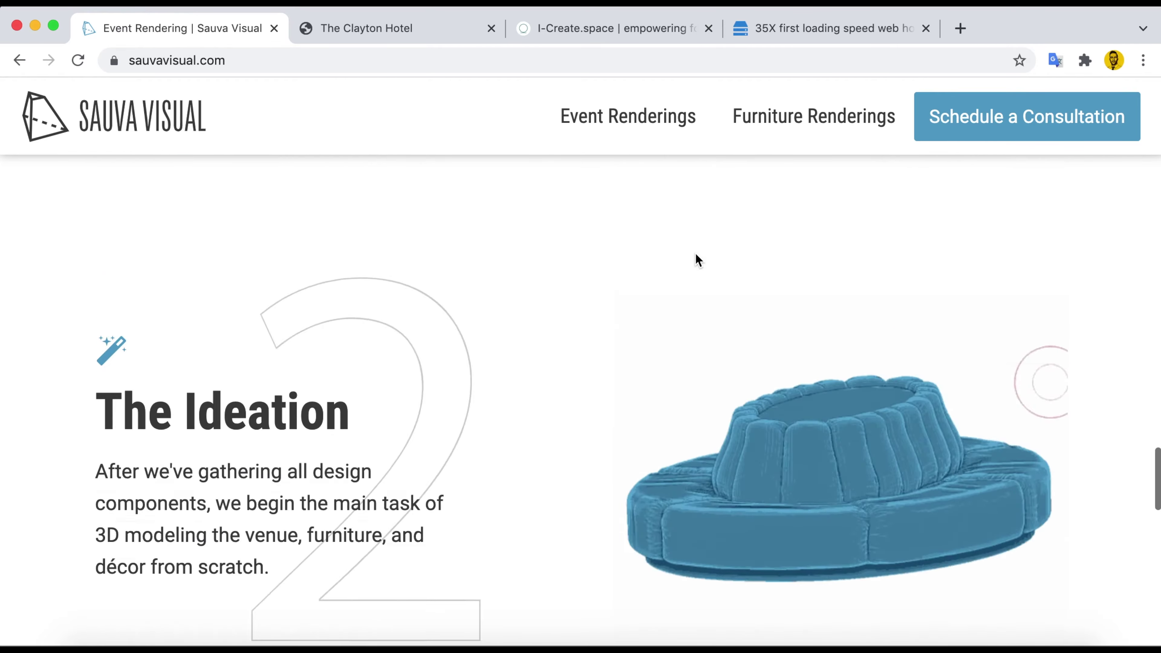
pyautogui.scroll(2, 695, 259)
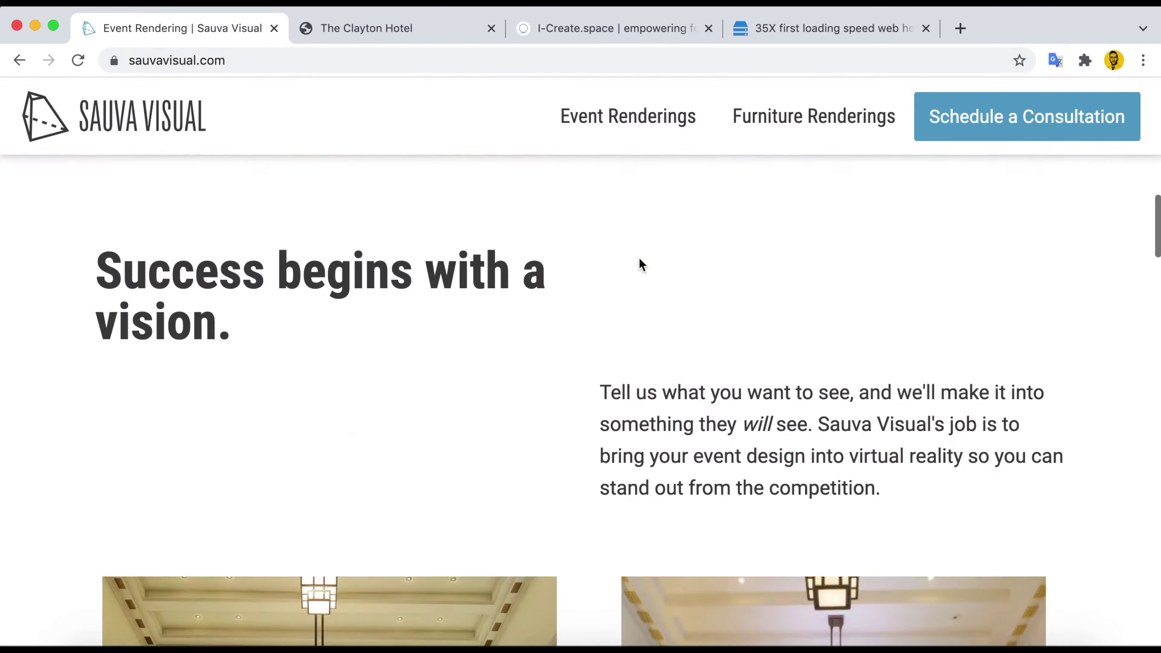
pyautogui.scroll(4, 640, 262)
# Open the Event Renderings and Furniture Renderings pages and examine their image galleries.
pyautogui.scroll(-15, 826, 328)
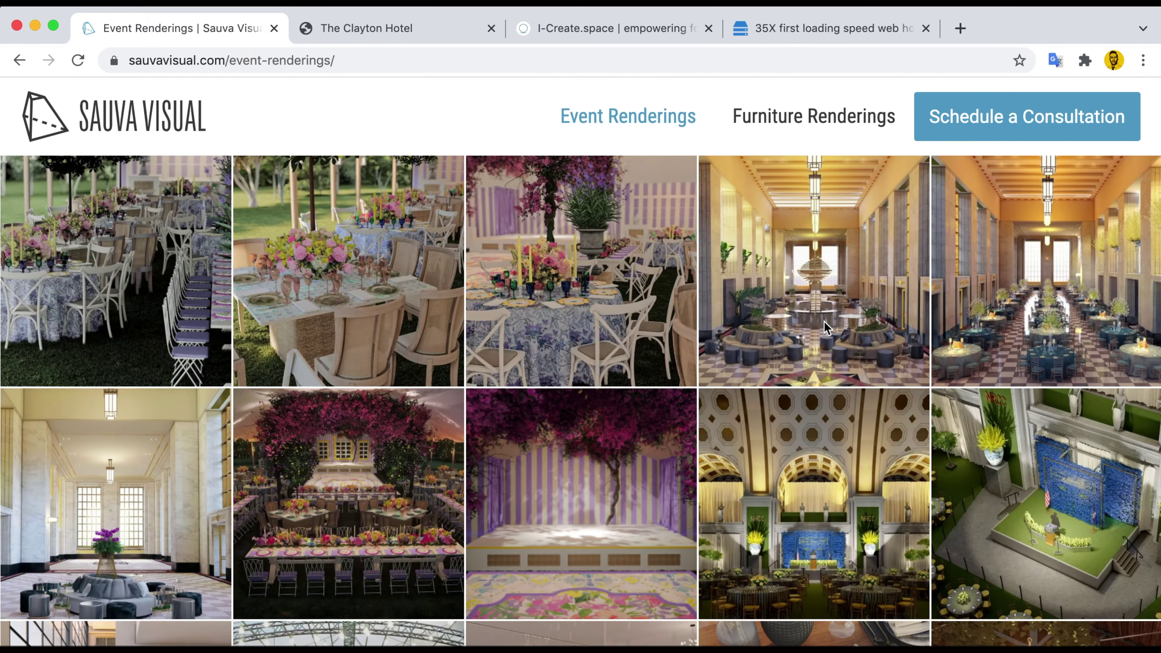
pyautogui.scroll(10, 825, 326)
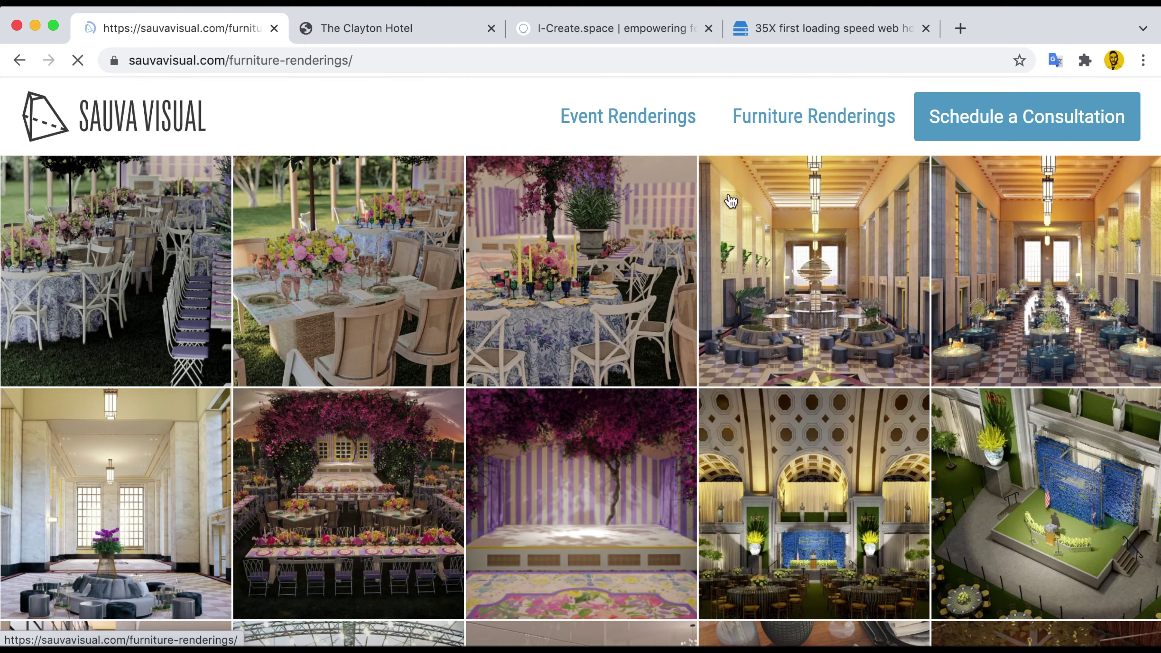
pyautogui.scroll(-2, 731, 313)
pyautogui.scroll(2, 731, 314)
pyautogui.scroll(-1, 777, 275)
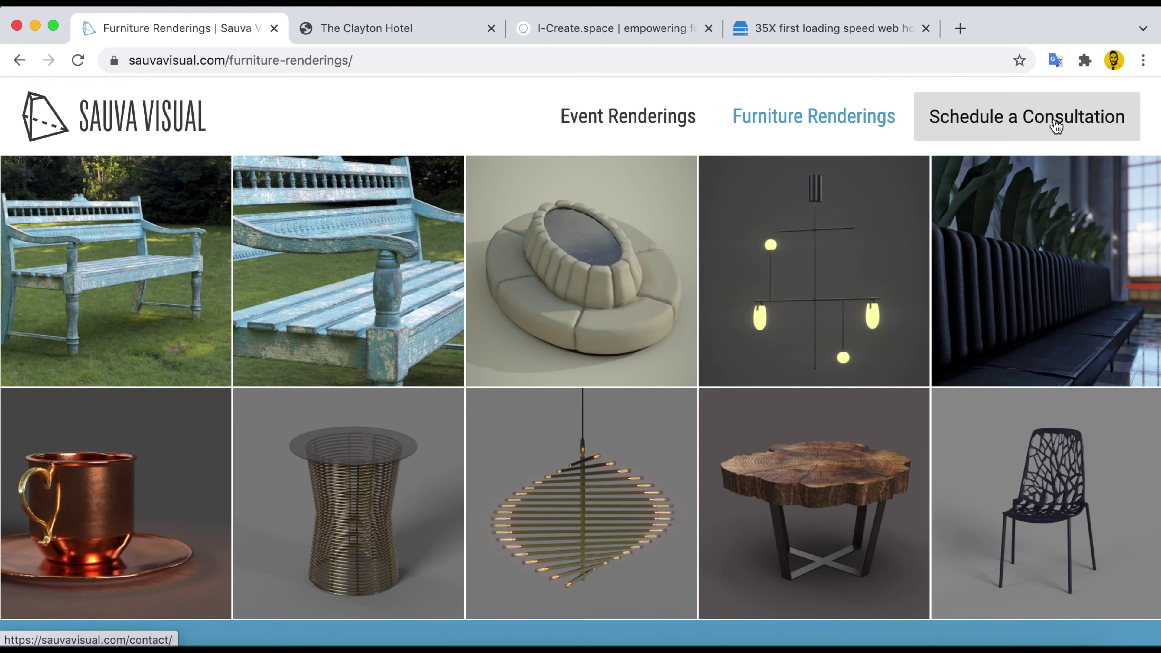
# Open the consultation contact page and examine its heading, contact details and message form layout.
pyautogui.click(636, 110)
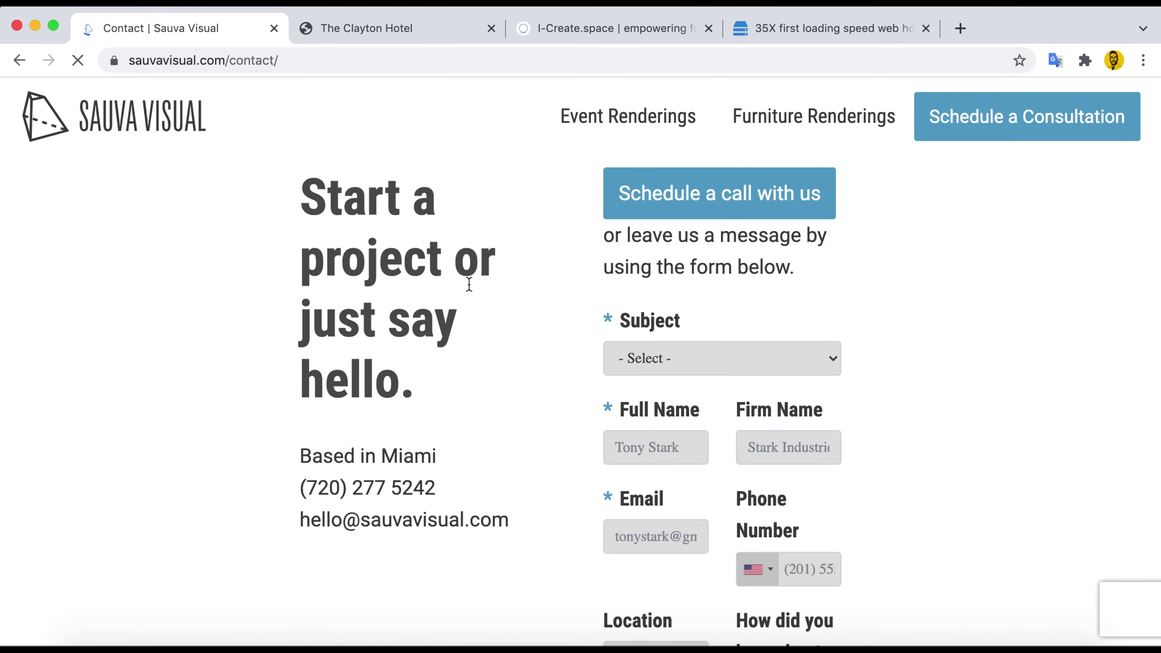
pyautogui.scroll(-3, 471, 288)
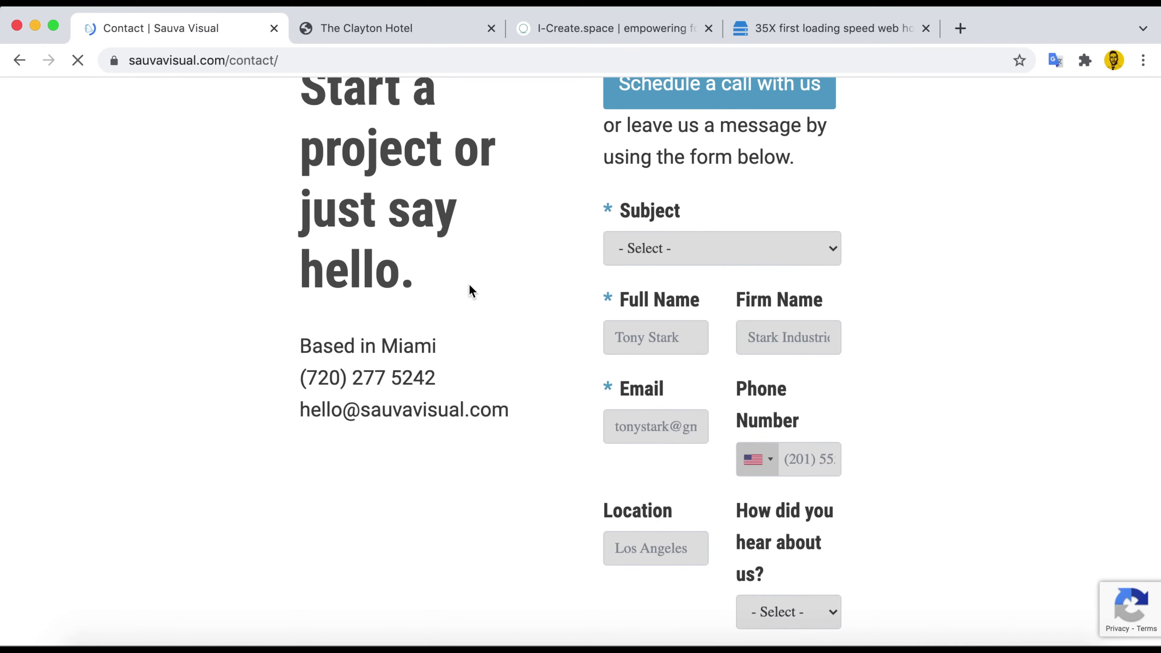
pyautogui.scroll(3, 470, 286)
pyautogui.scroll(-5, 469, 284)
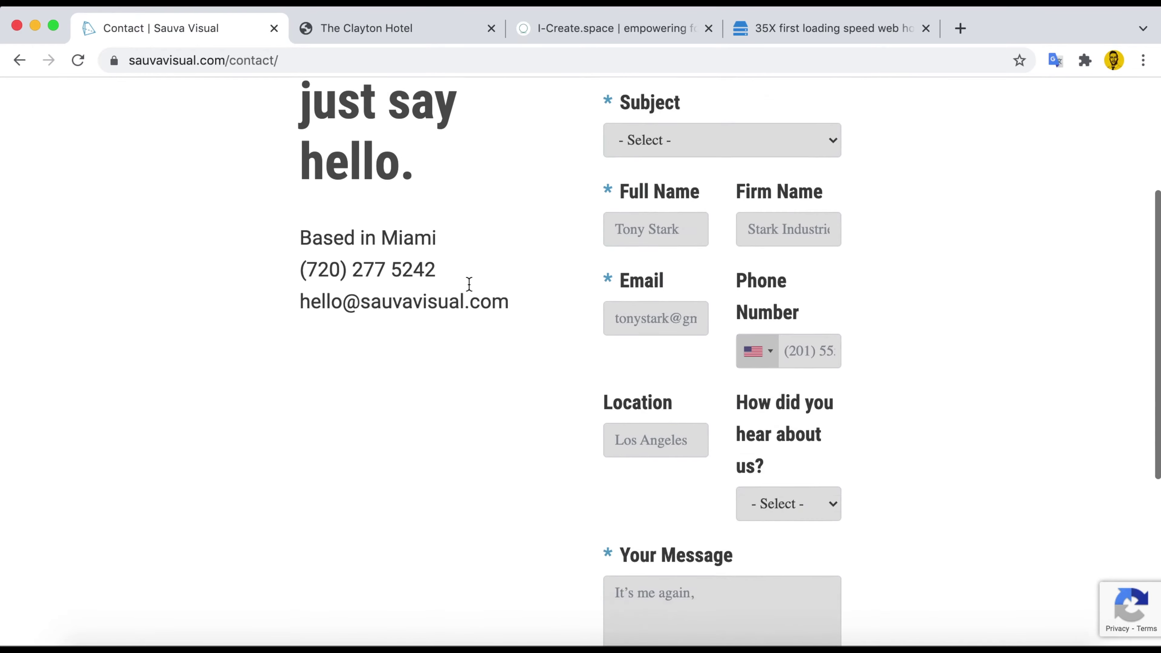
pyautogui.scroll(5, 468, 285)
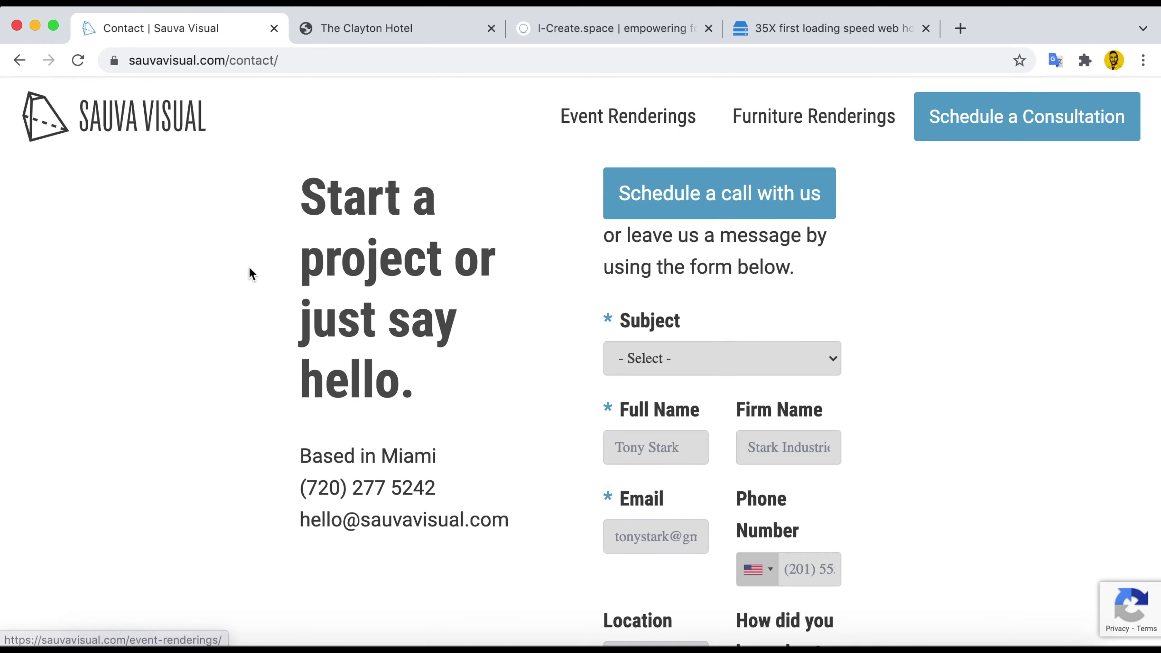
pyautogui.scroll(-4, 235, 289)
pyautogui.scroll(3, 236, 289)
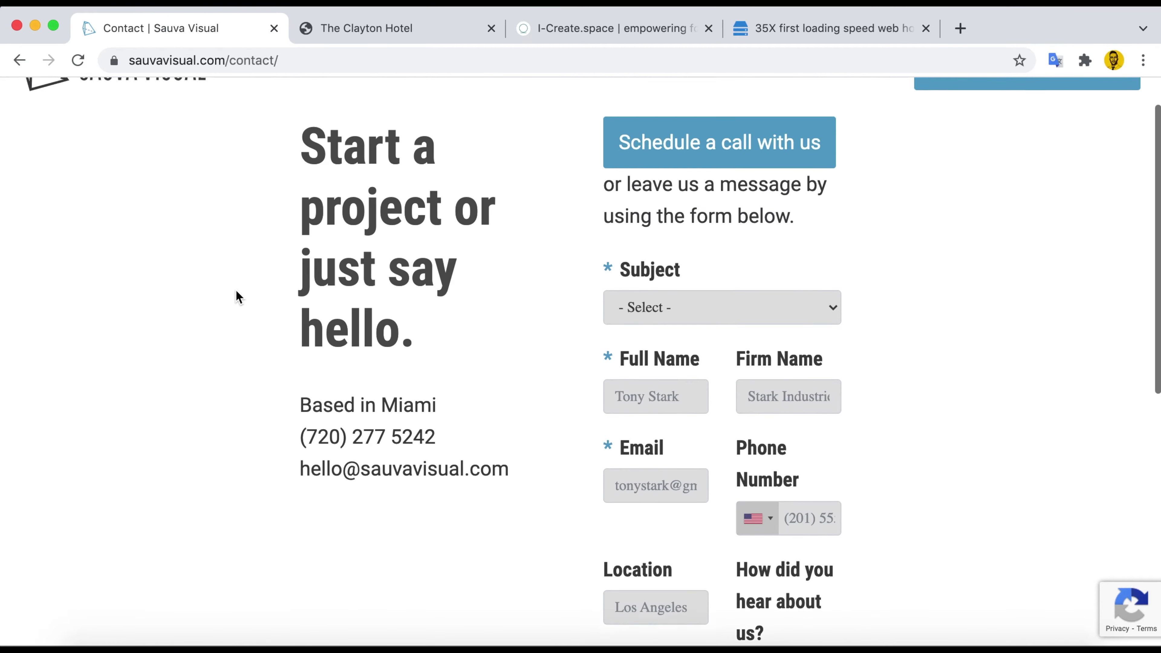
pyautogui.scroll(-4, 741, 347)
pyautogui.click(800, 366)
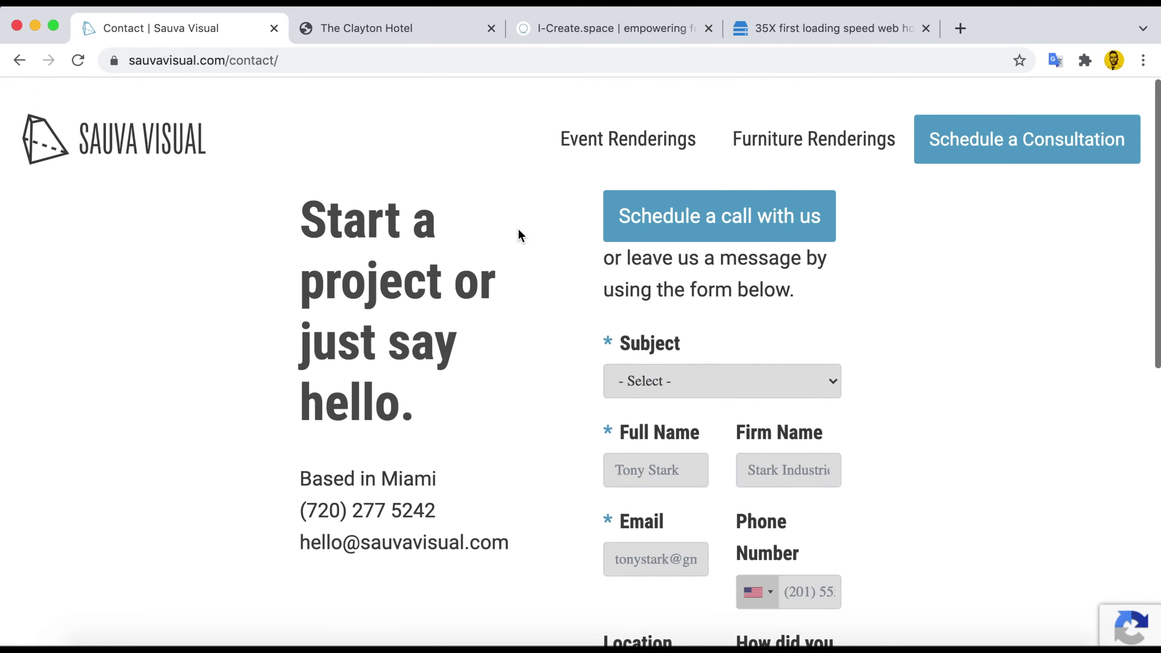
pyautogui.moveTo(631, 321); pyautogui.dragTo(687, 331)
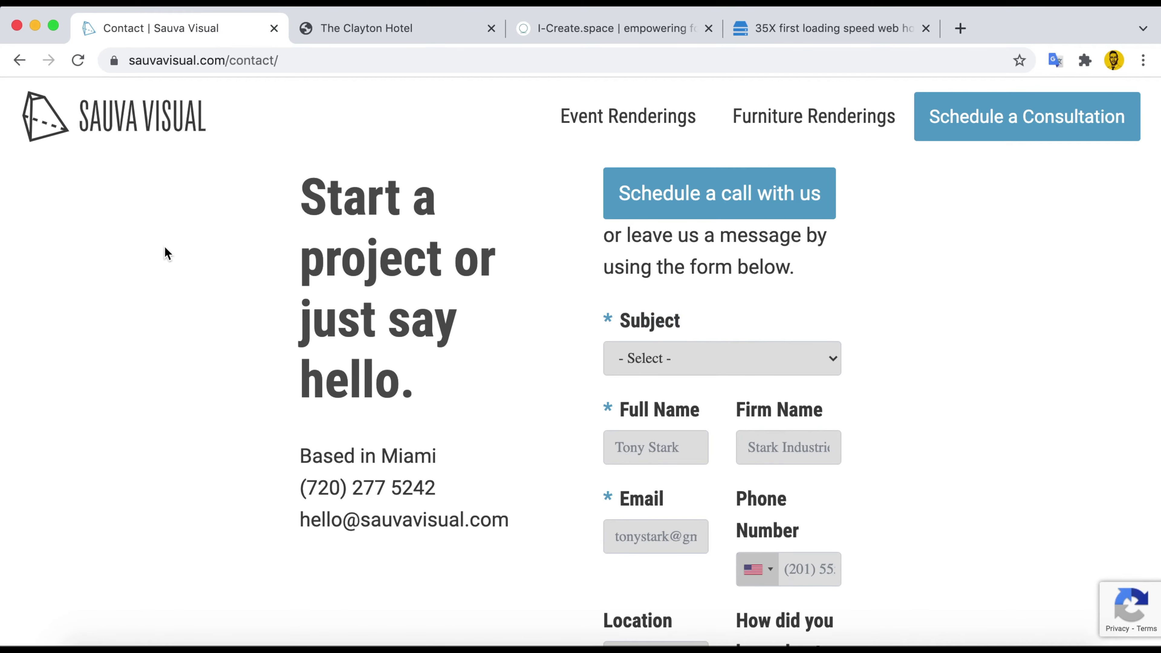
# Inspect the Sauva Visual homepage at the iPhone 6/7/8 device size, examining section spacing from the hero down to the footer.
pyautogui.rightClick(216, 219)
pyautogui.click(323, 430)
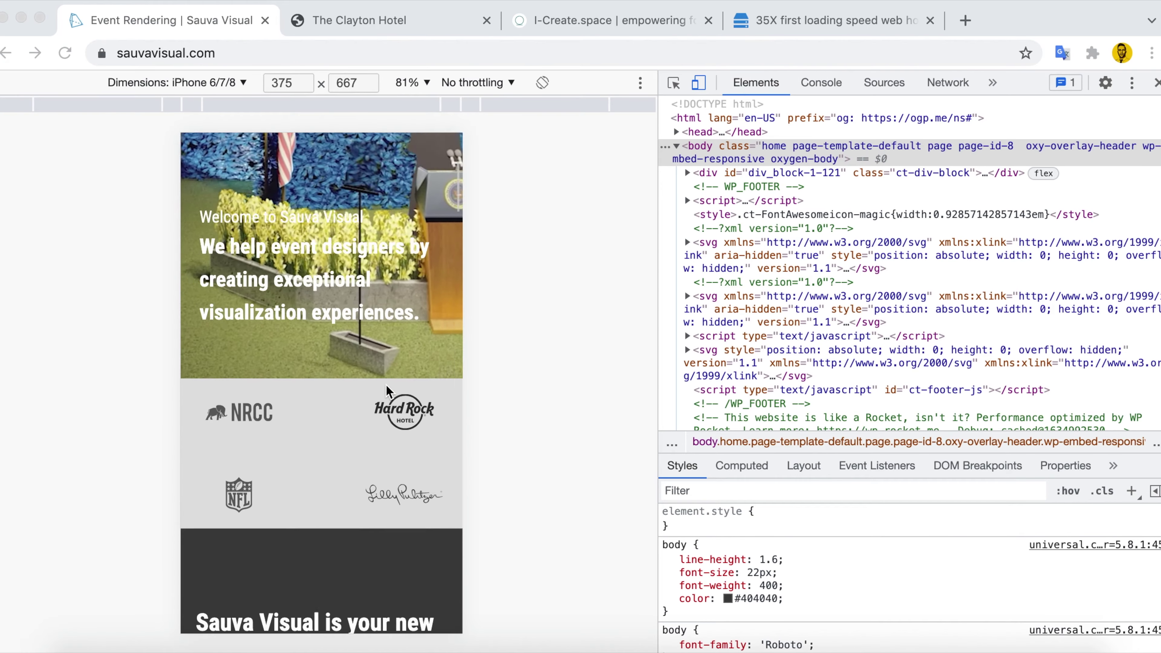
pyautogui.scroll(-10, 386, 385)
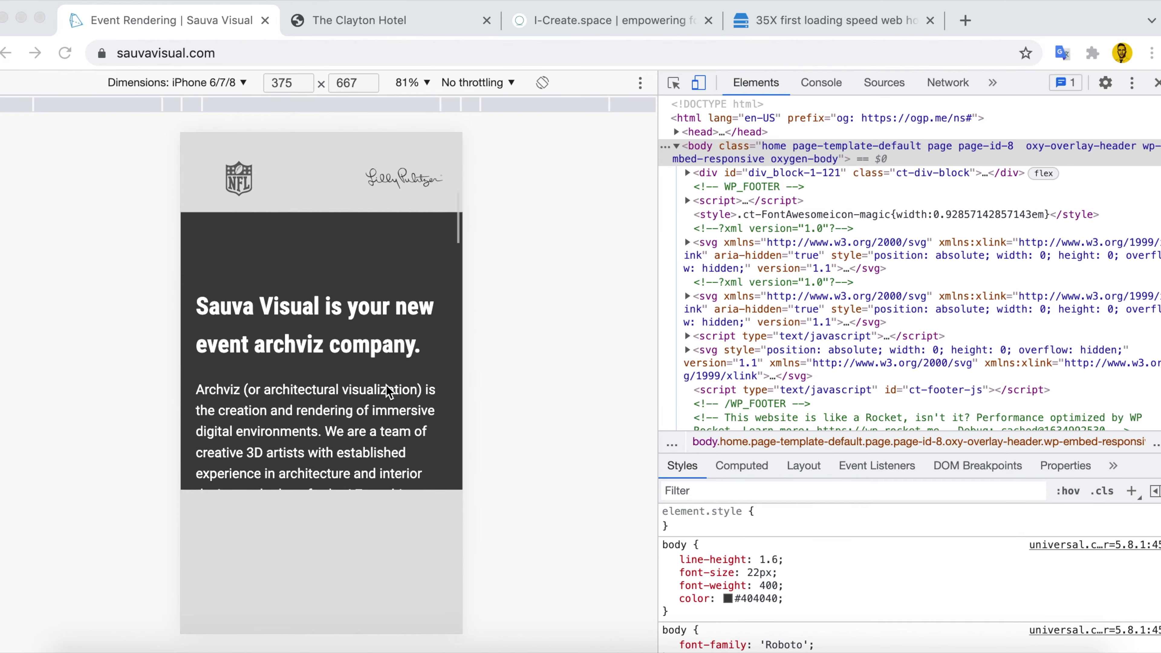
pyautogui.scroll(-10, 386, 385)
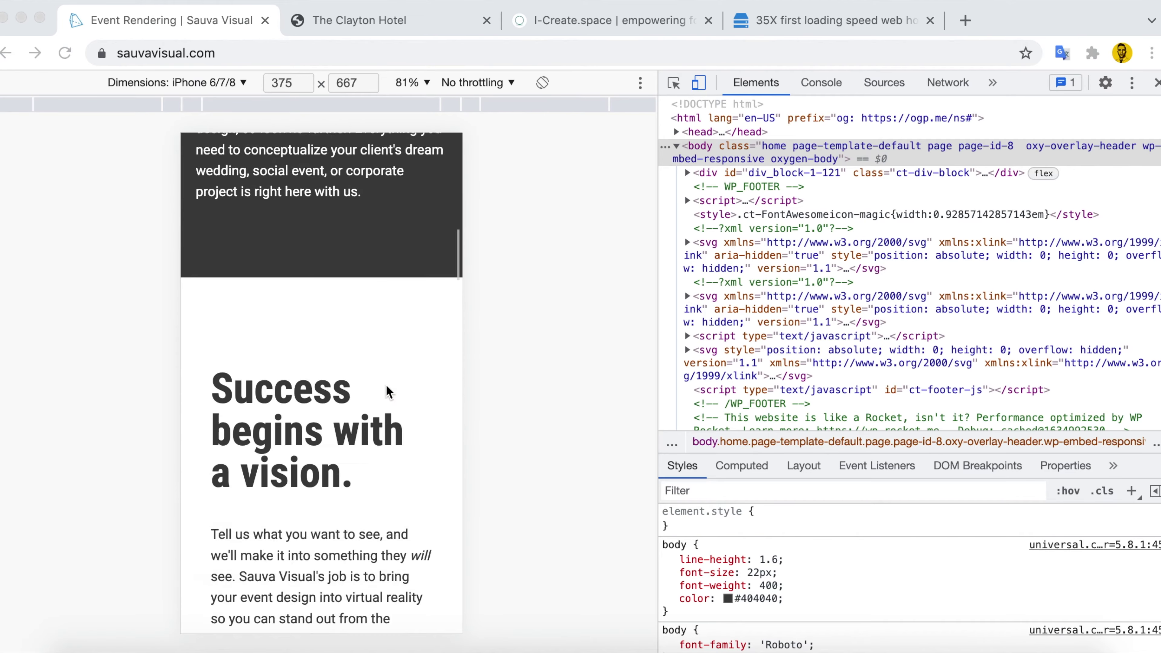
pyautogui.scroll(10, 386, 384)
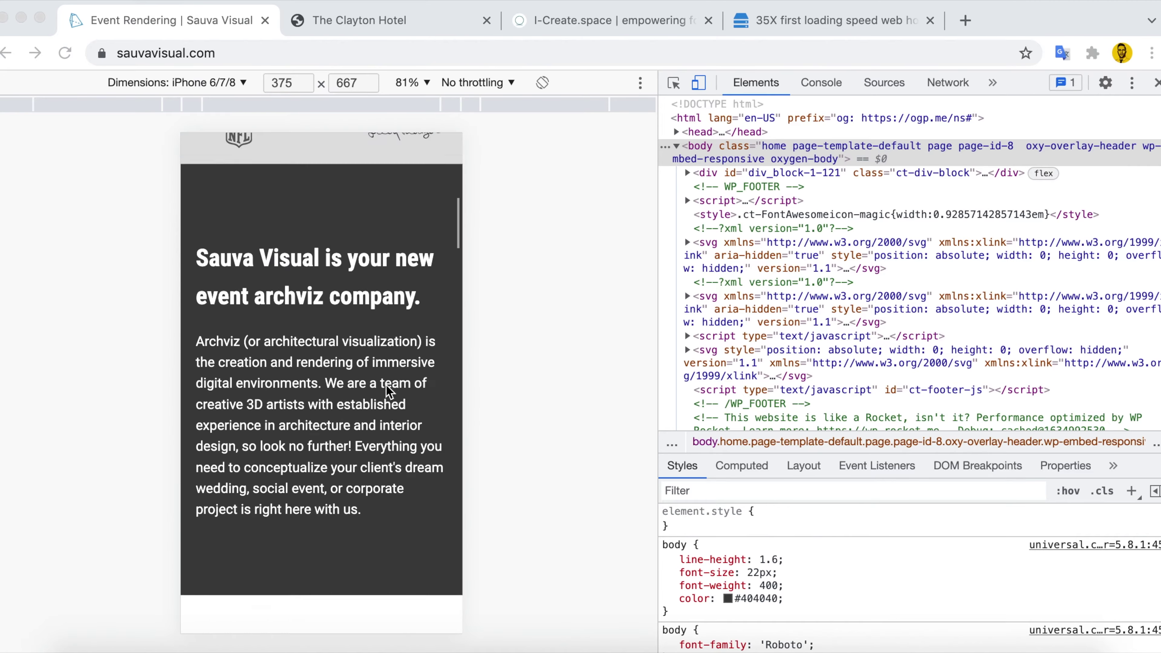
pyautogui.scroll(-10, 386, 386)
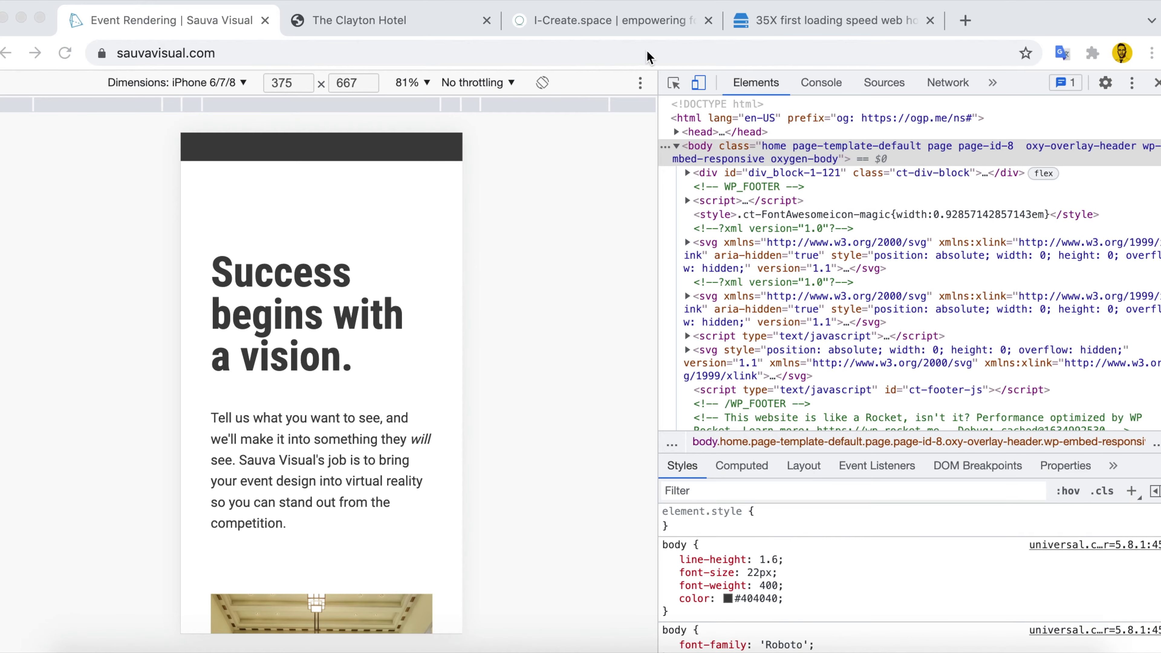
pyautogui.click(678, 80)
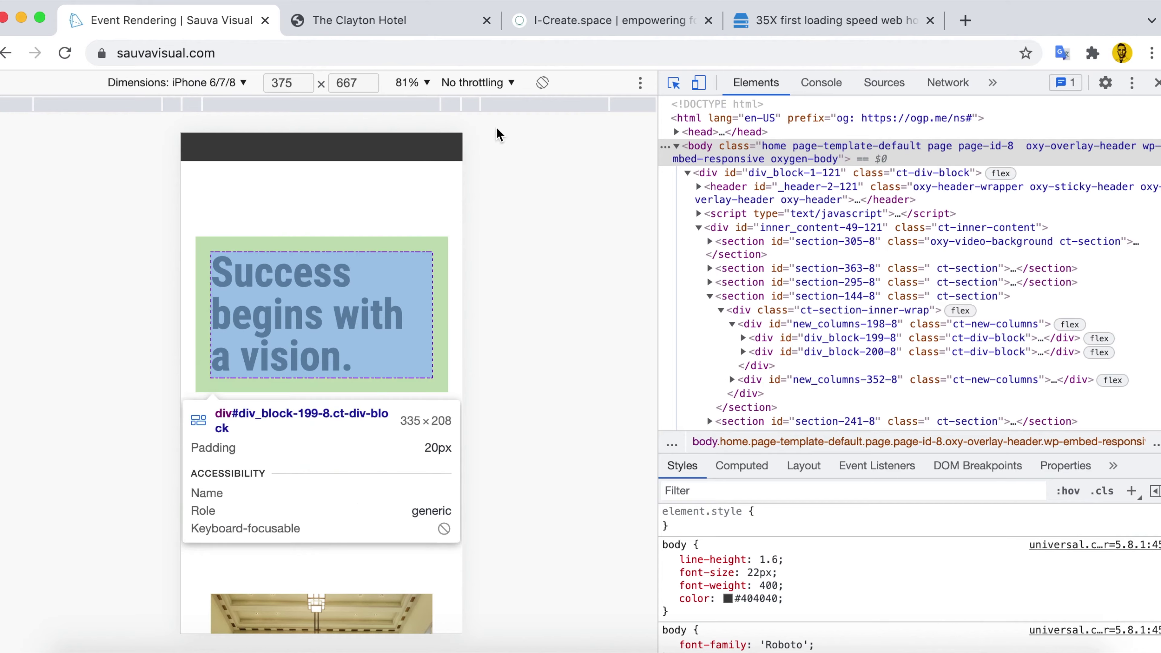
pyautogui.scroll(-15, 342, 322)
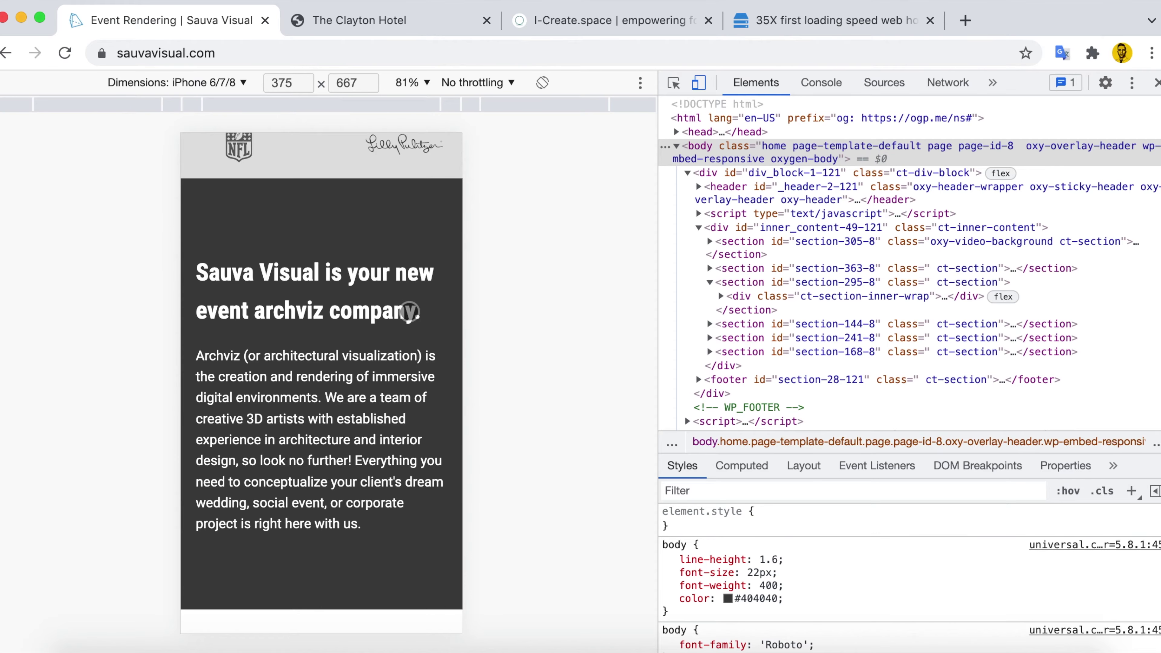
pyautogui.scroll(-20, 409, 311)
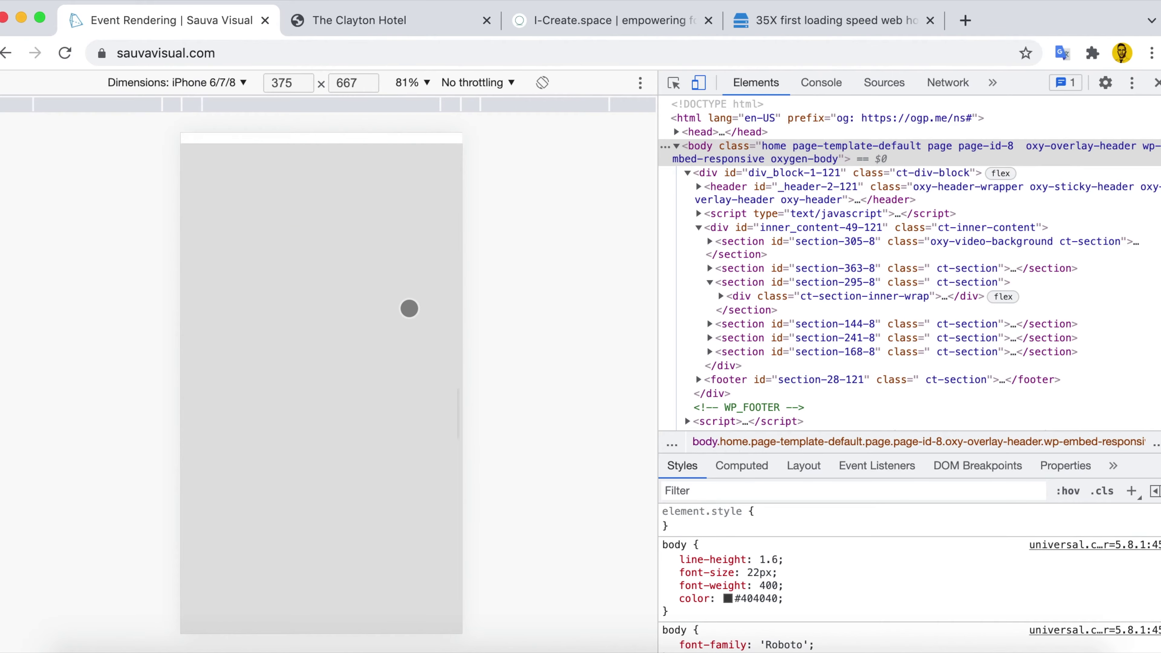
pyautogui.scroll(-5, 409, 309)
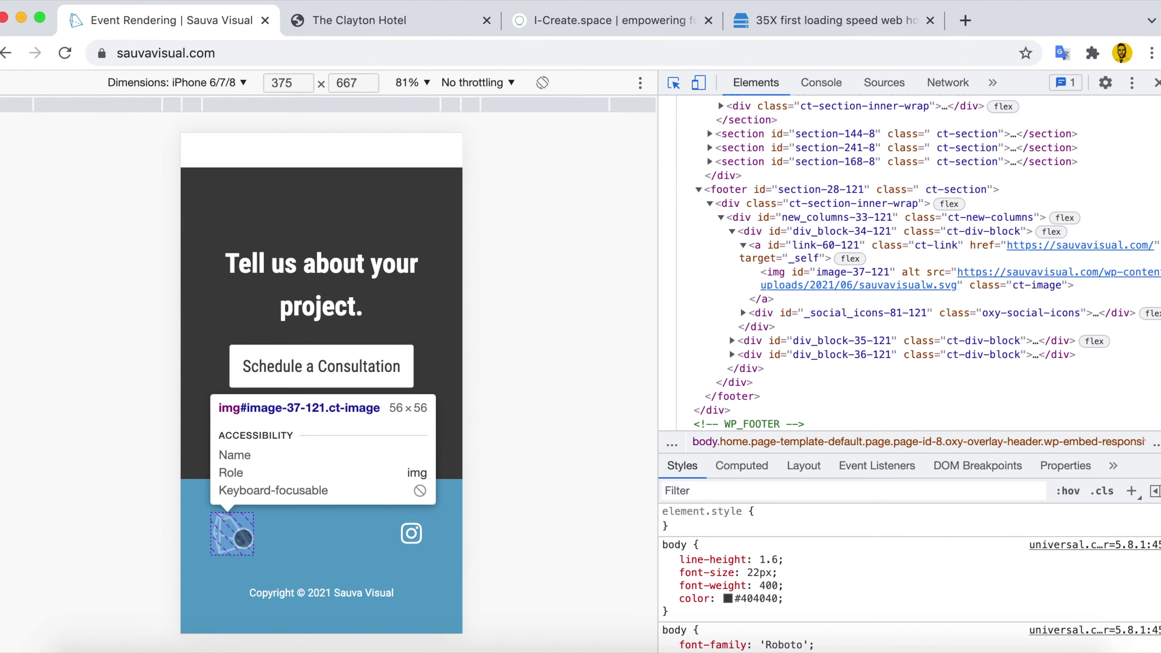
# Hide the footer's logo image with display: none and examine the column that contains it.
pyautogui.click(231, 533)
pyautogui.click(788, 530)
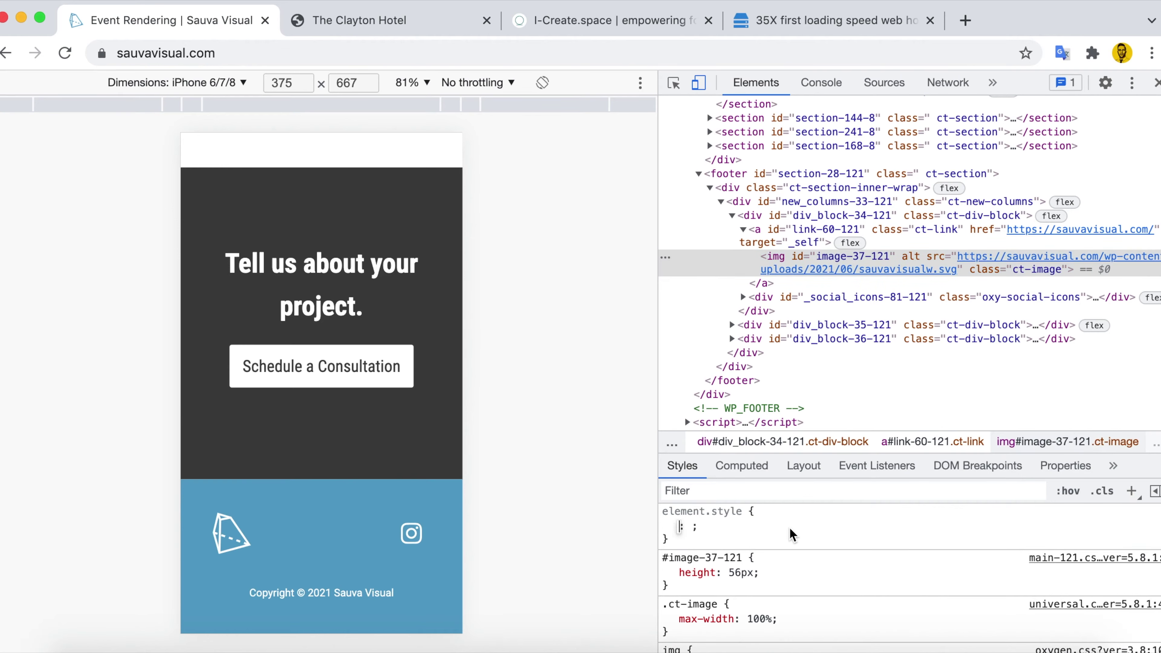
pyautogui.write('display: none;')
pyautogui.press('Tab')
pyautogui.write('n')
pyautogui.press('Return')
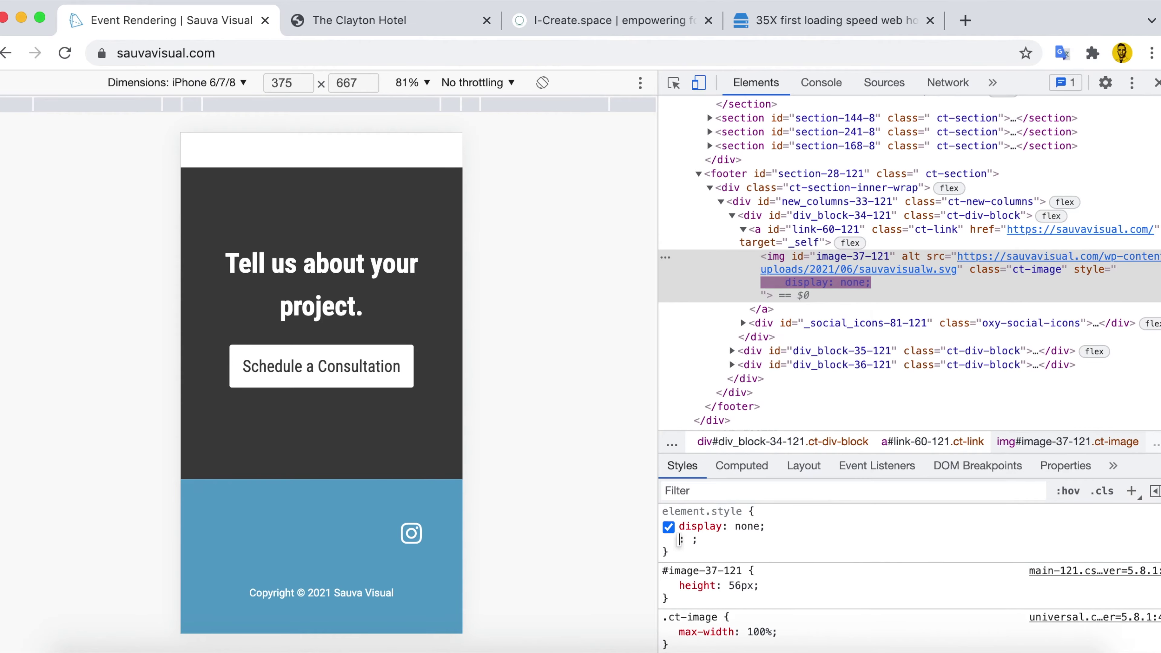
pyautogui.click(673, 83)
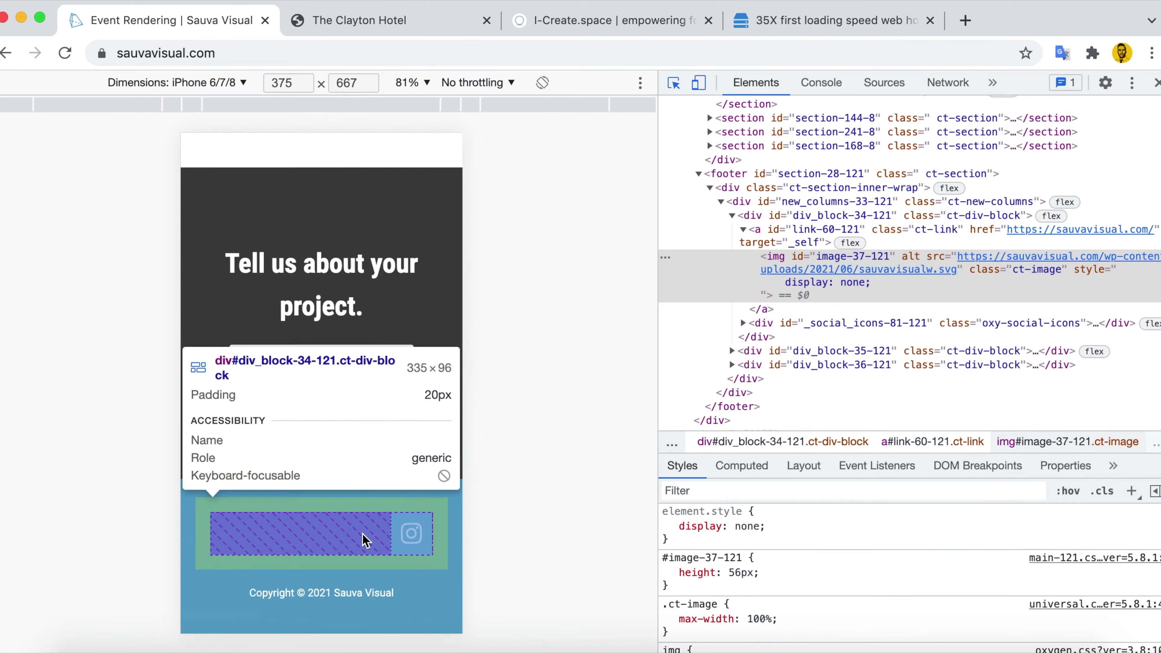
# Centre the contents of the footer column div_block-34-121 by adding justify-content: center to its element style.
pyautogui.click(366, 534)
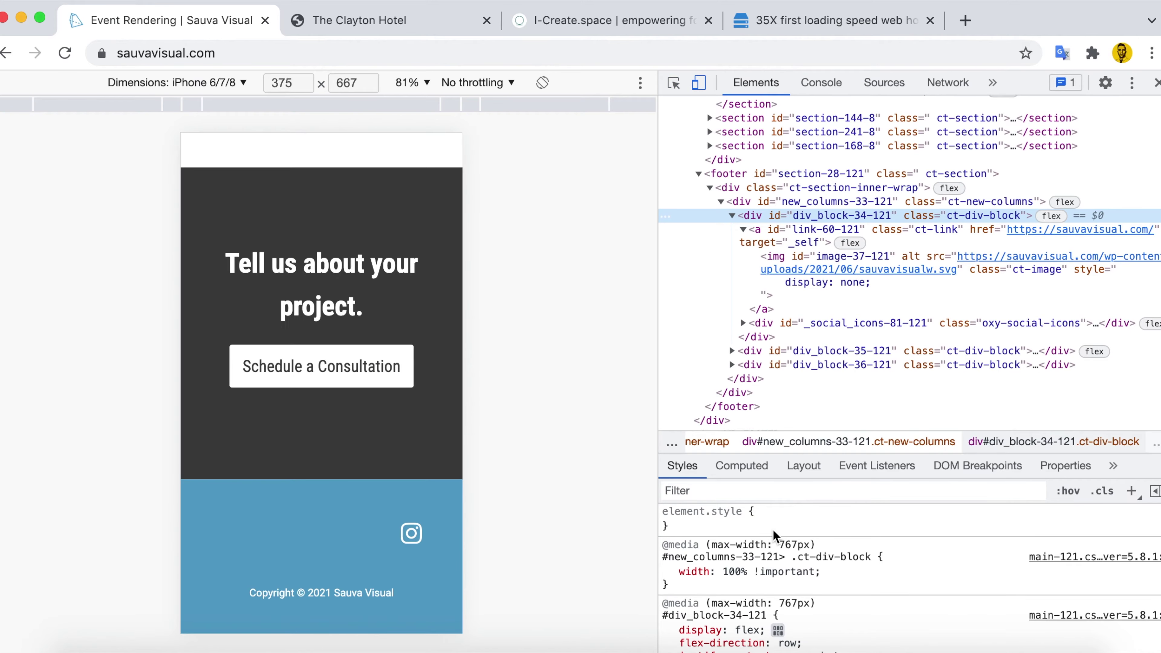
pyautogui.click(804, 526)
pyautogui.write('justify-content')
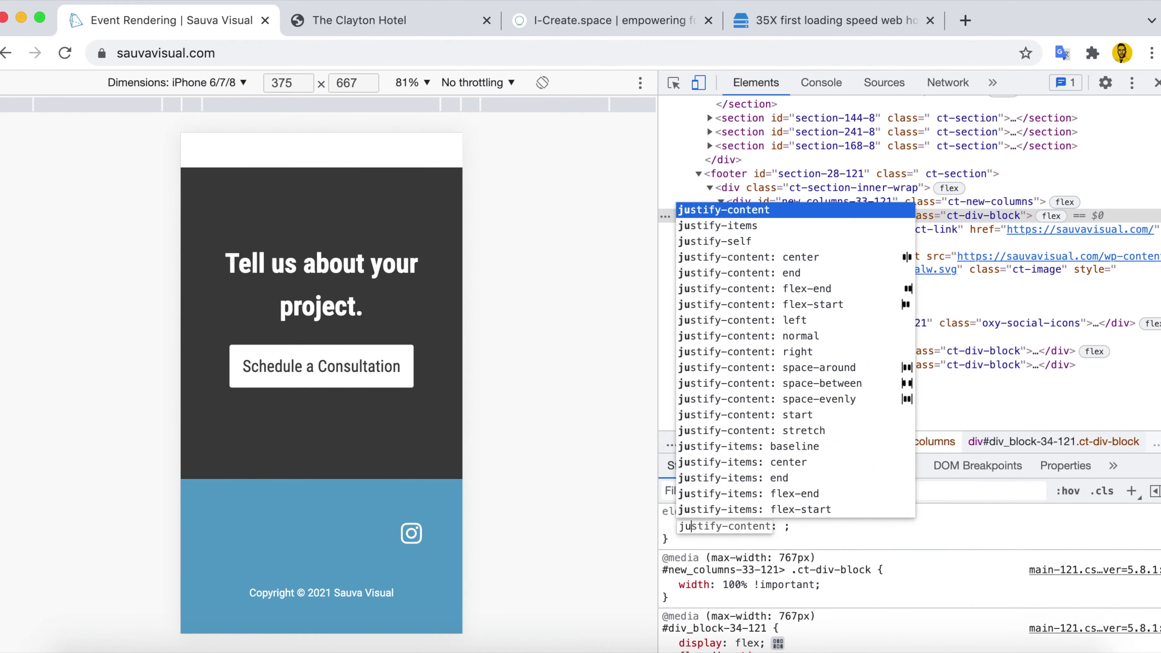
pyautogui.press('Tab')
pyautogui.write('c')
pyautogui.press('Return')
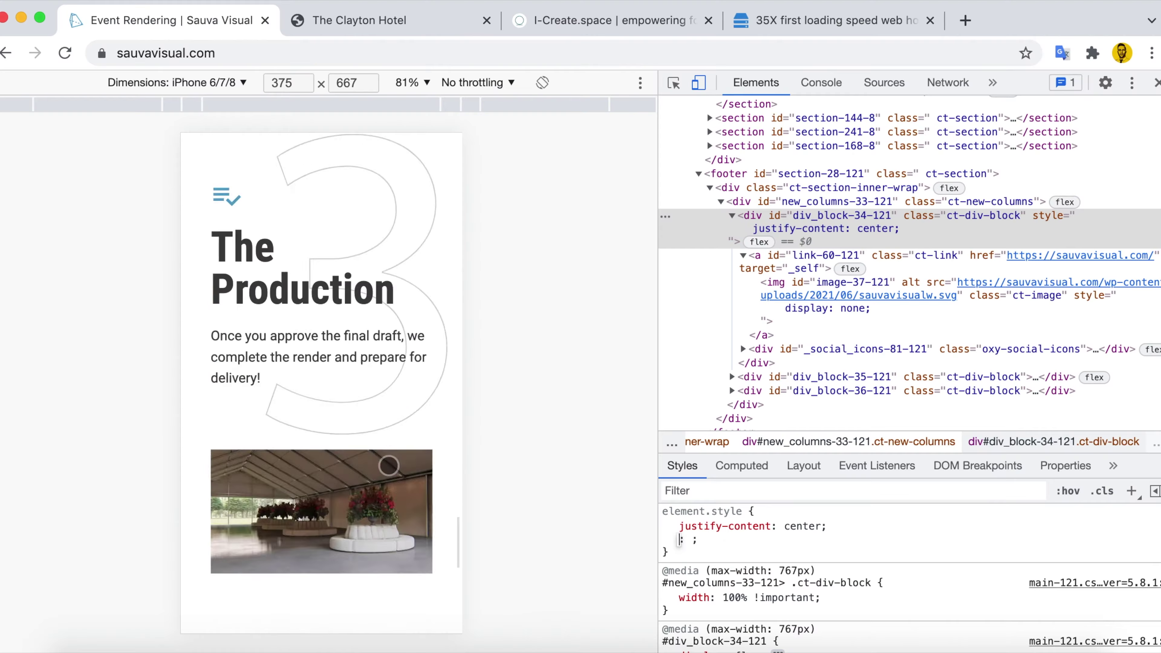
# Look back through the mobile homepage from the footer up to the hero, examining the section layout and spacing.
pyautogui.scroll(10, 388, 466)
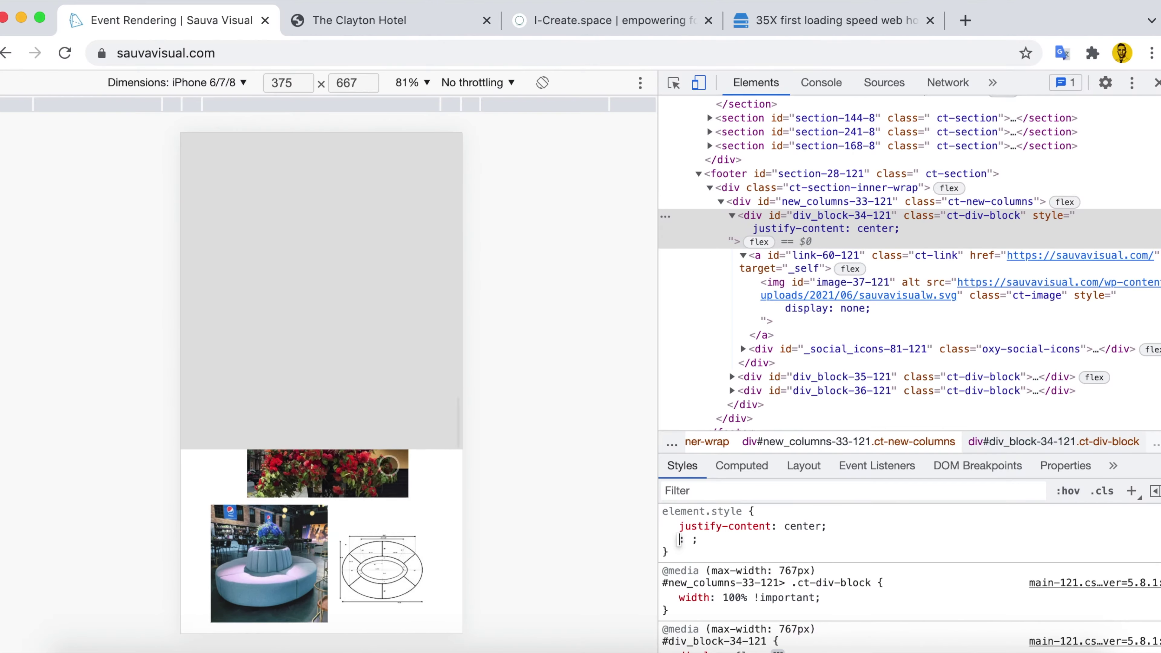
pyautogui.scroll(-5, 388, 465)
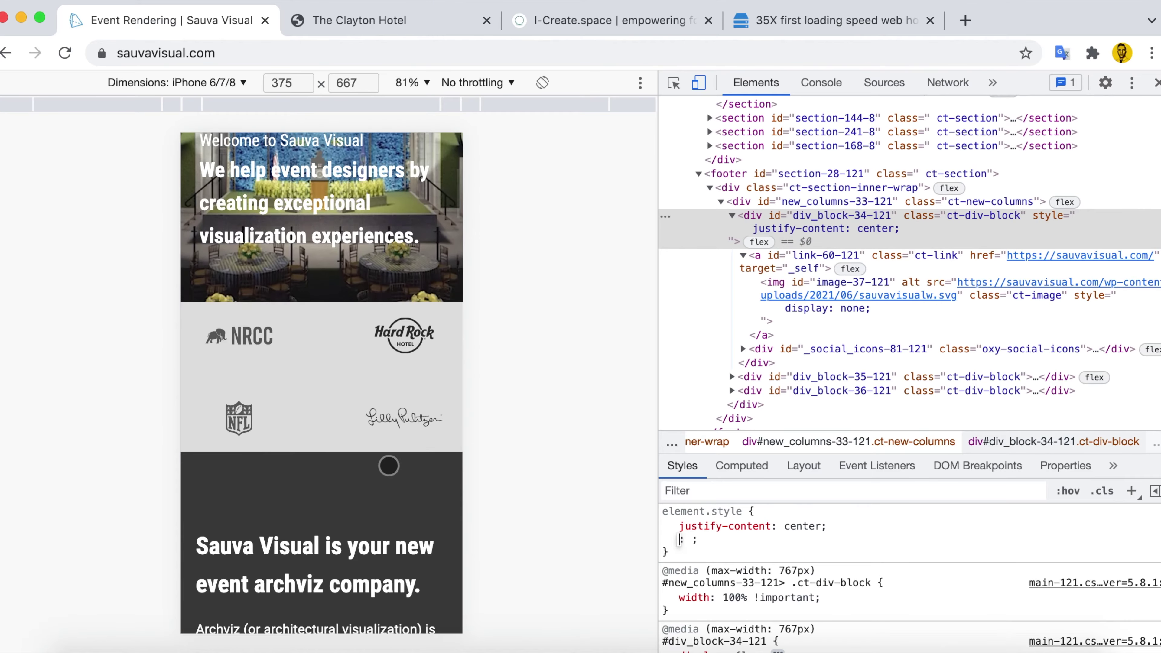
pyautogui.scroll(5, 389, 466)
pyautogui.scroll(-15, 388, 465)
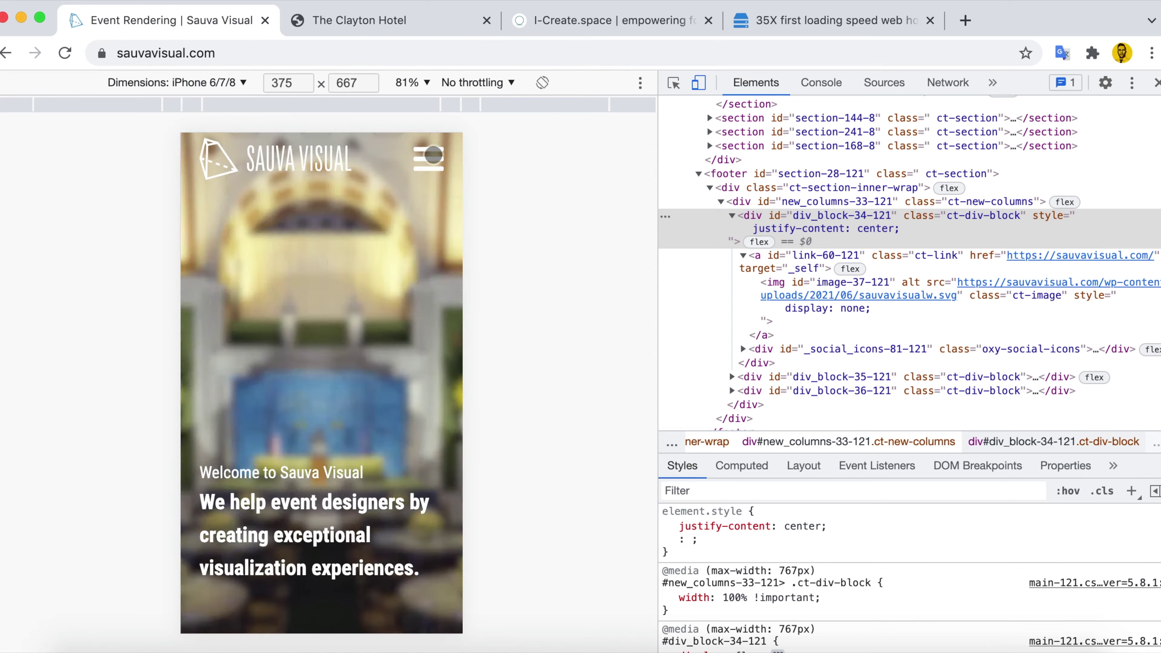
# Open the Event Renderings page from the mobile navigation and examine its image gallery at phone size.
pyautogui.click(428, 162)
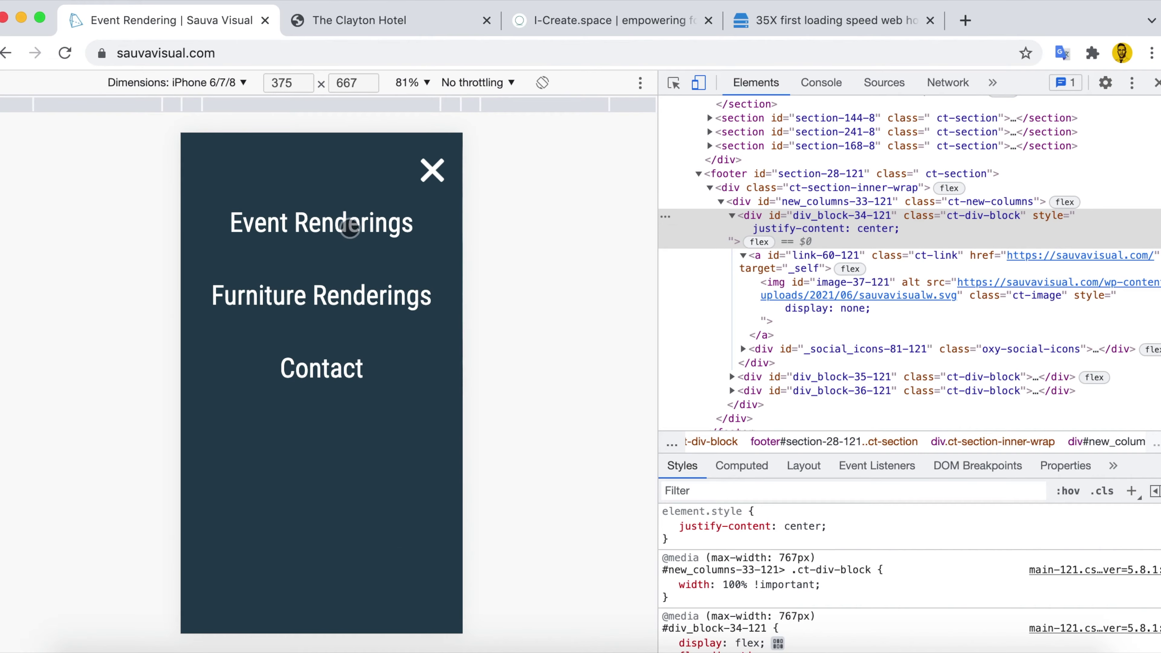
pyautogui.click(349, 228)
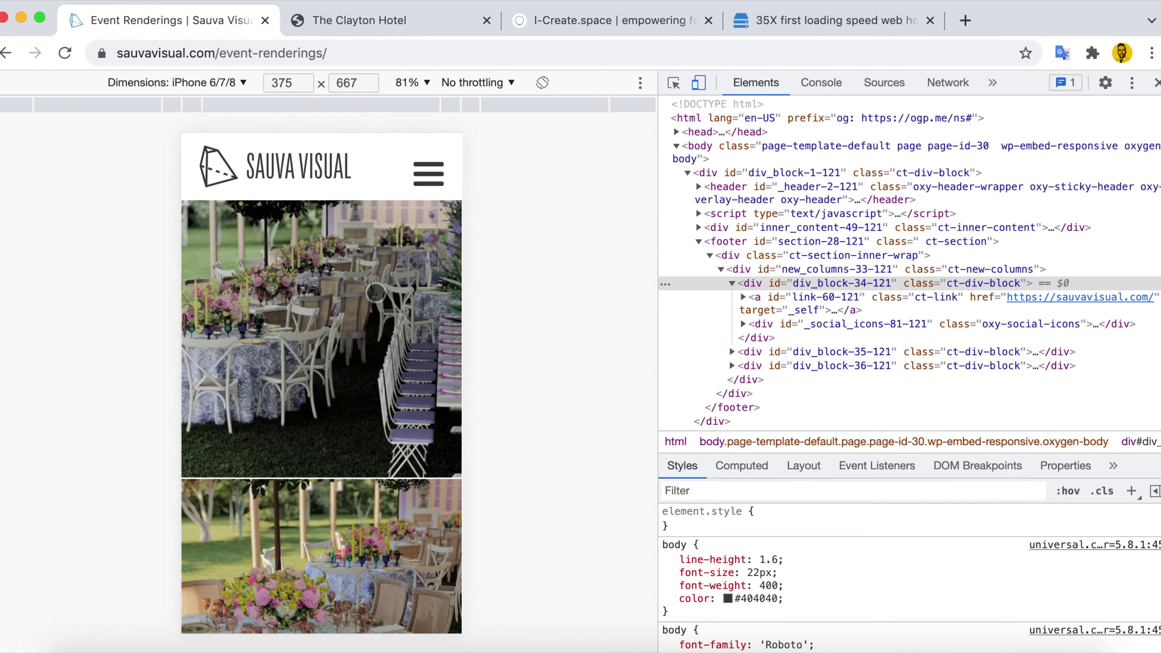
pyautogui.click(386, 267)
pyautogui.click(445, 149)
# Open the Contact page from the mobile navigation and examine its heading, contact details, message form and footer.
pyautogui.click(429, 174)
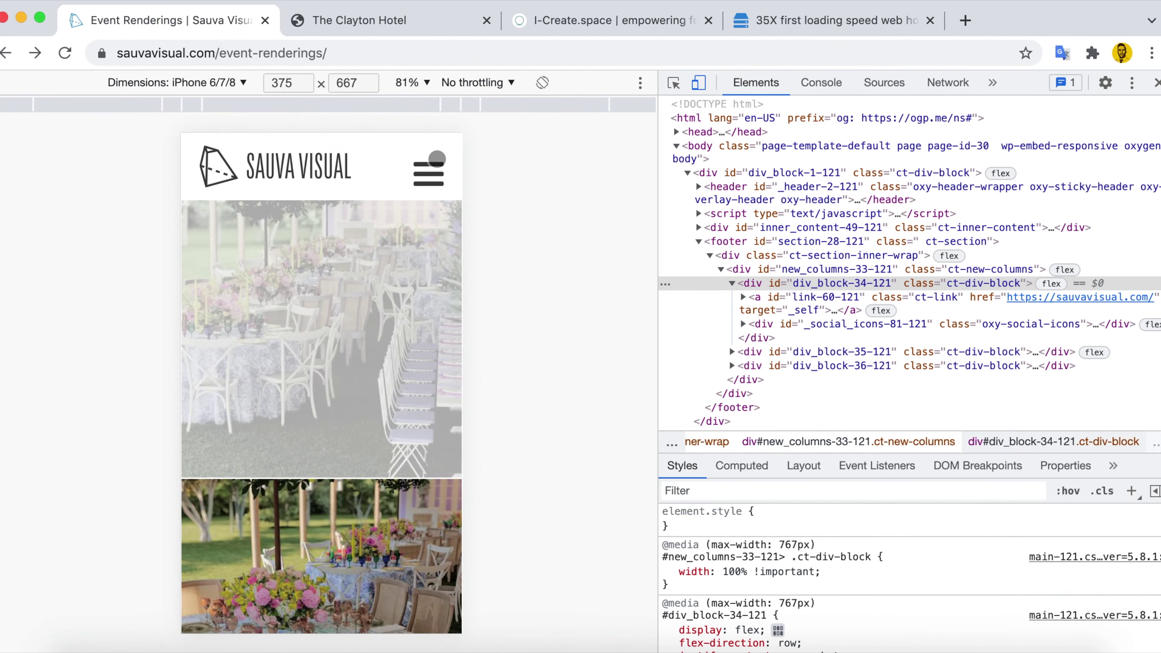
pyautogui.click(328, 527)
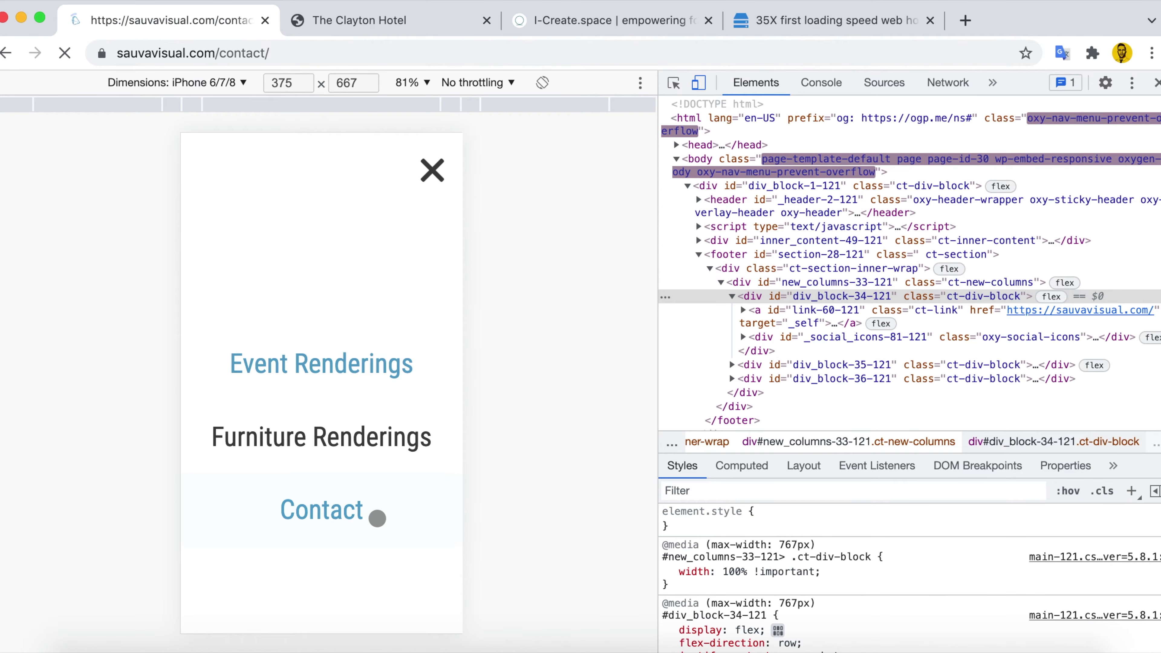
pyautogui.scroll(-10, 377, 518)
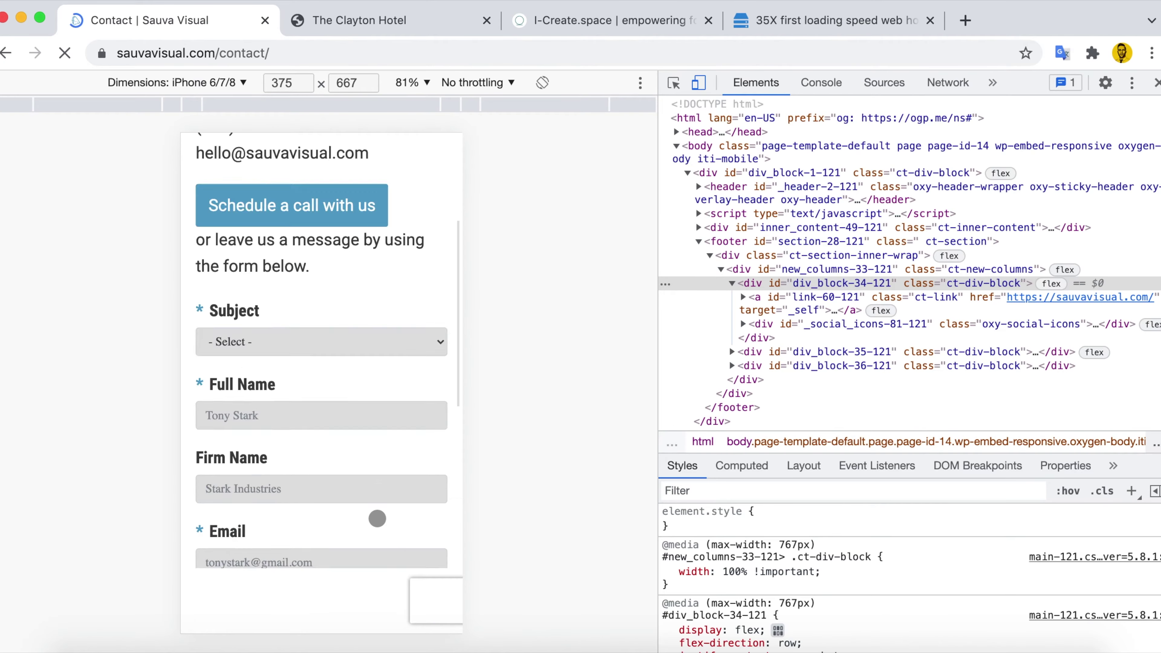
pyautogui.scroll(-5, 377, 518)
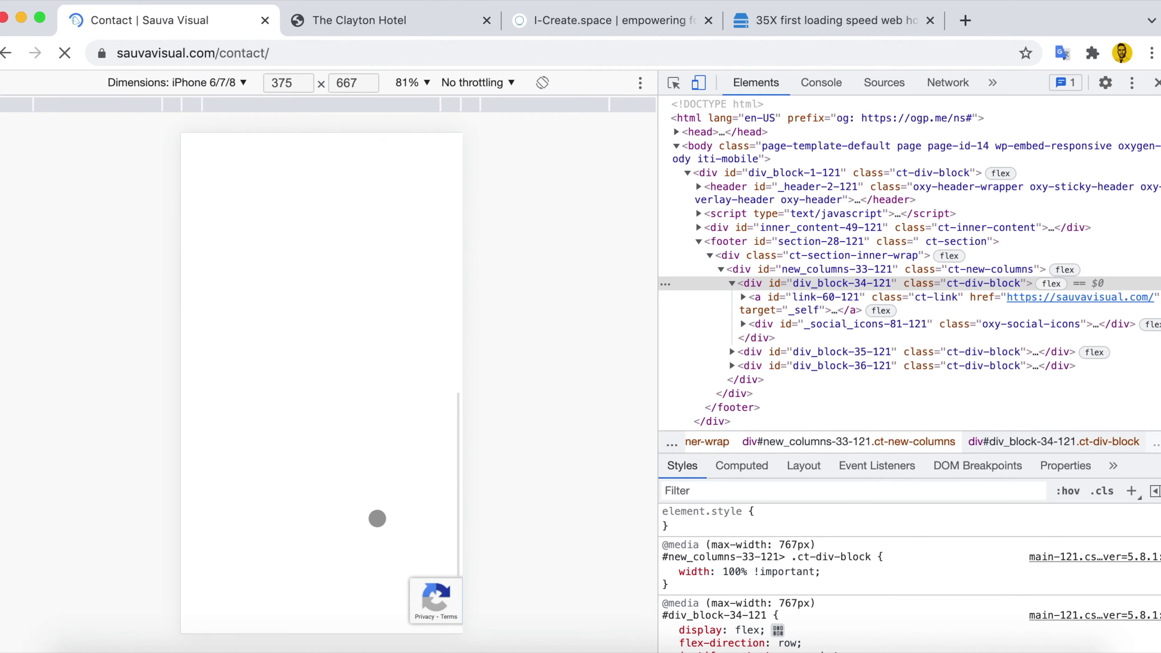
pyautogui.scroll(8, 377, 518)
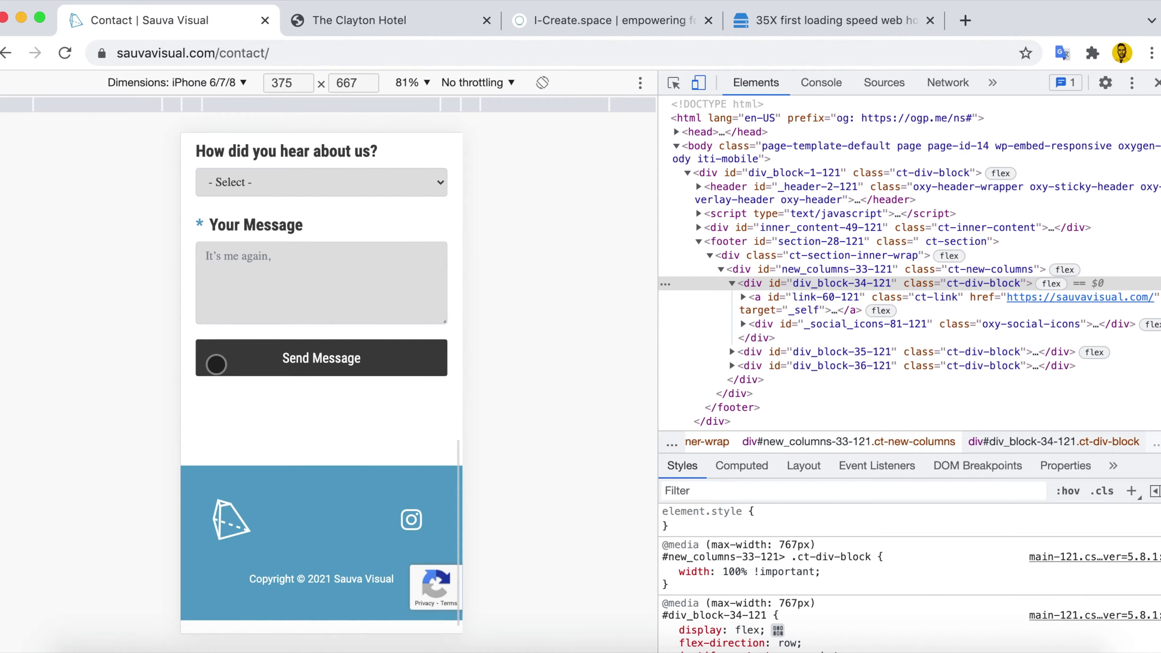
pyautogui.scroll(10, 216, 364)
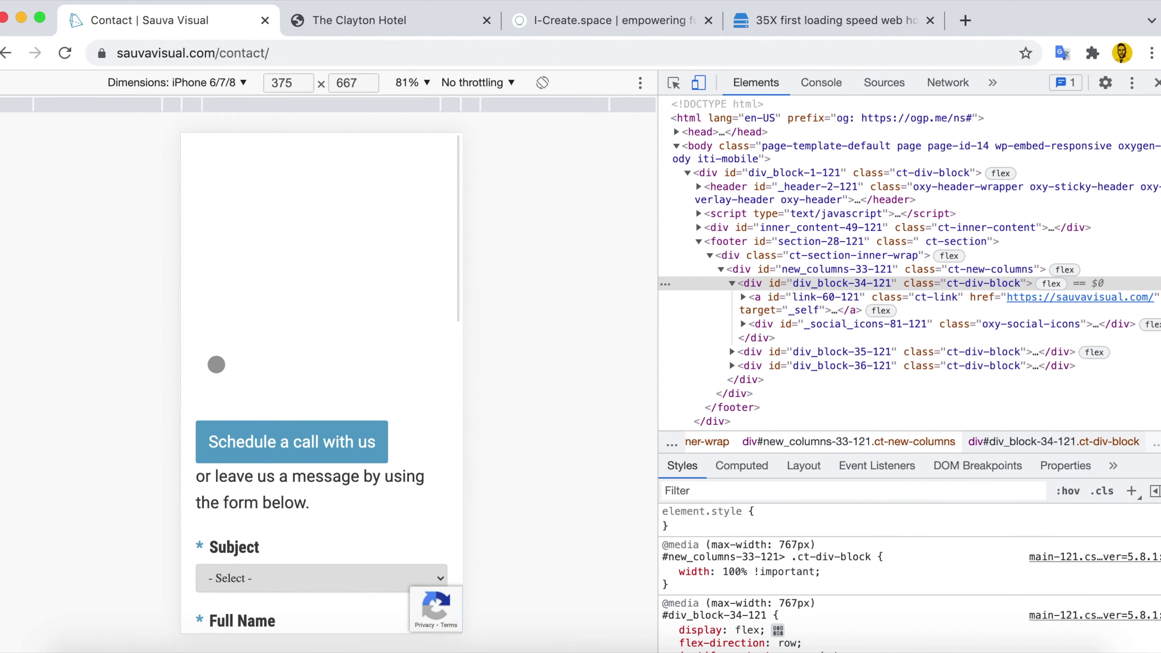
pyautogui.scroll(-10, 216, 364)
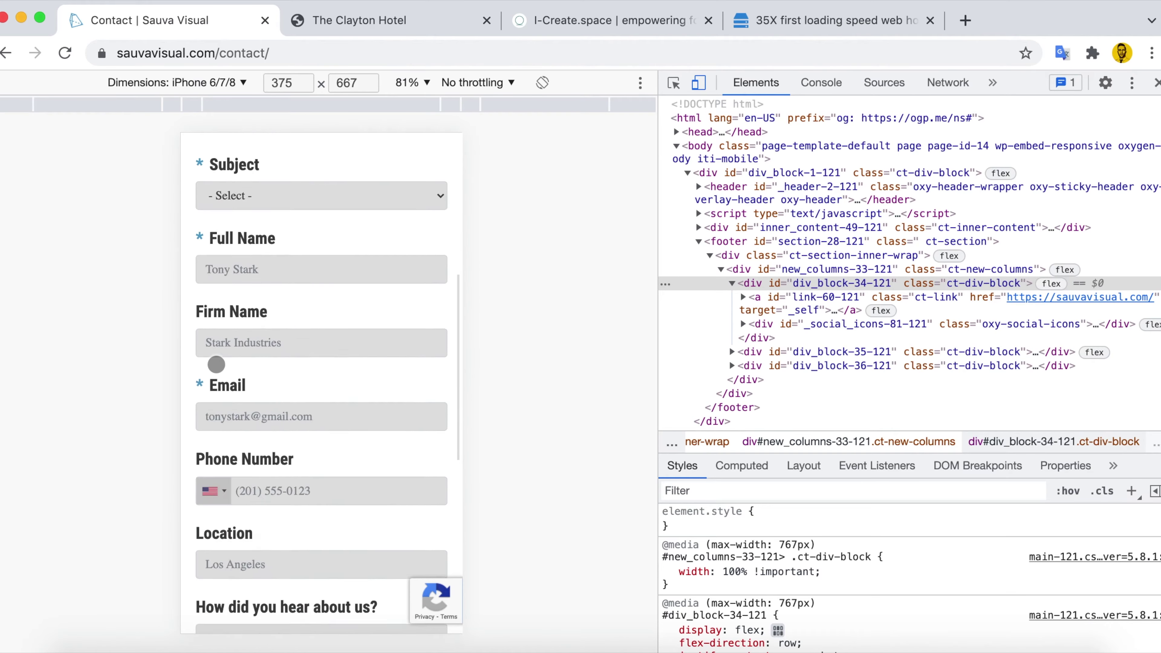
pyautogui.scroll(10, 216, 364)
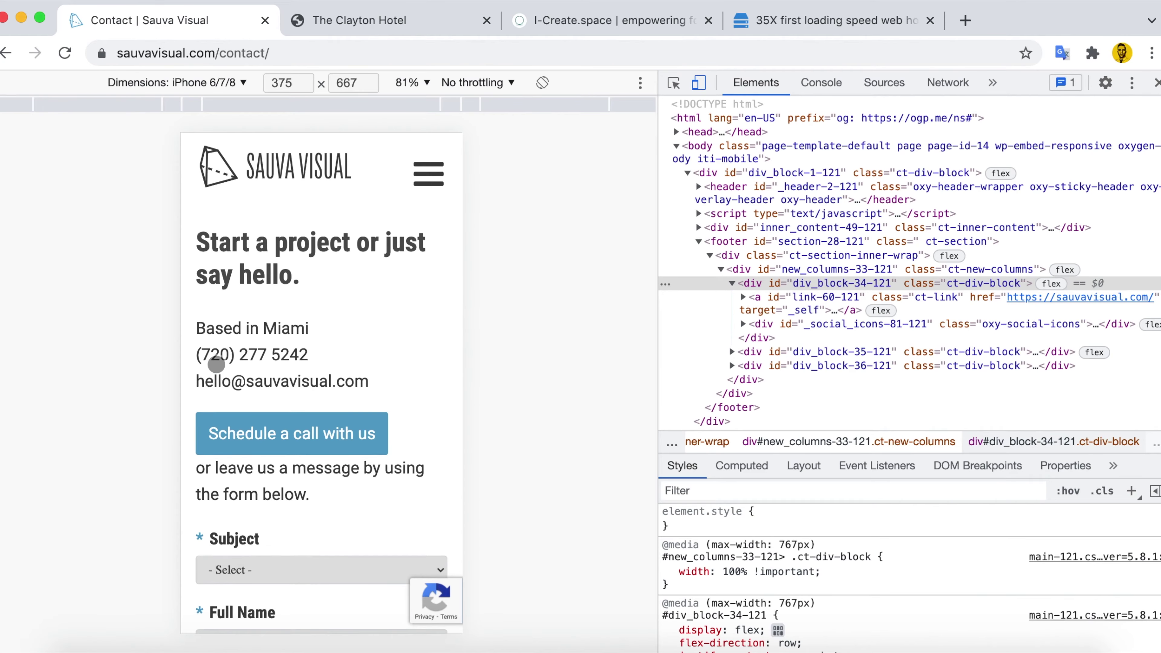
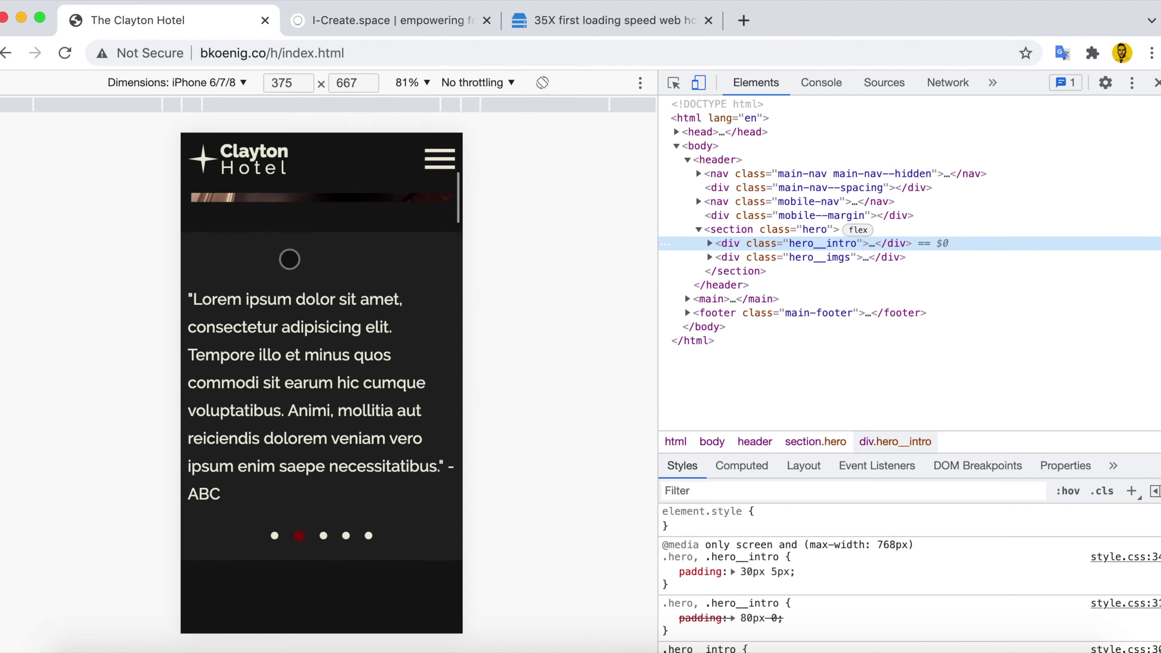
# Examine the Clayton Hotel homepage sections at phone size, from the testimonial slider down to the restaurant and frequently asked questions.
pyautogui.scroll(-3, 288, 284)
pyautogui.scroll(-10, 283, 312)
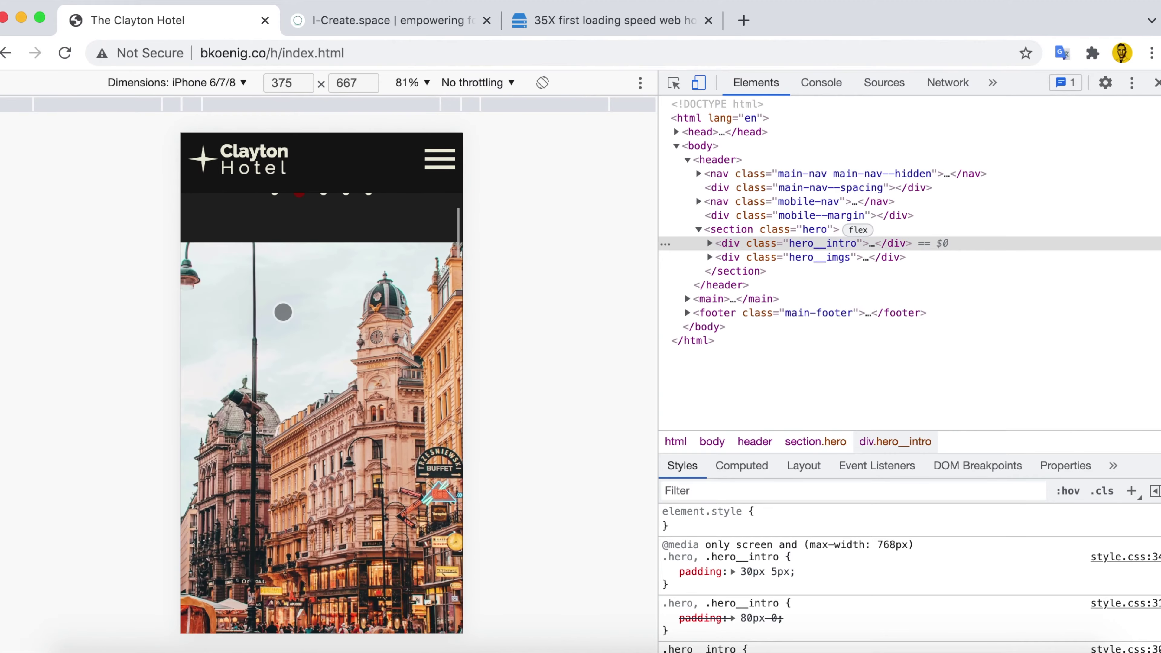
pyautogui.scroll(-10, 283, 312)
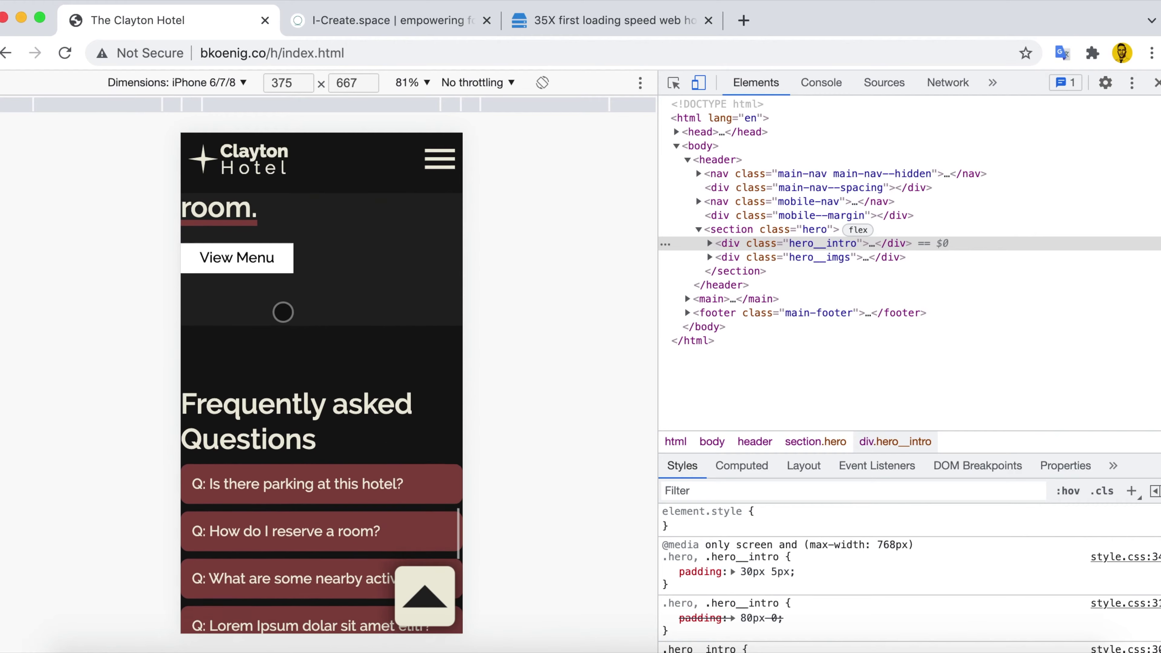
pyautogui.scroll(5, 280, 311)
pyautogui.scroll(-3, 282, 311)
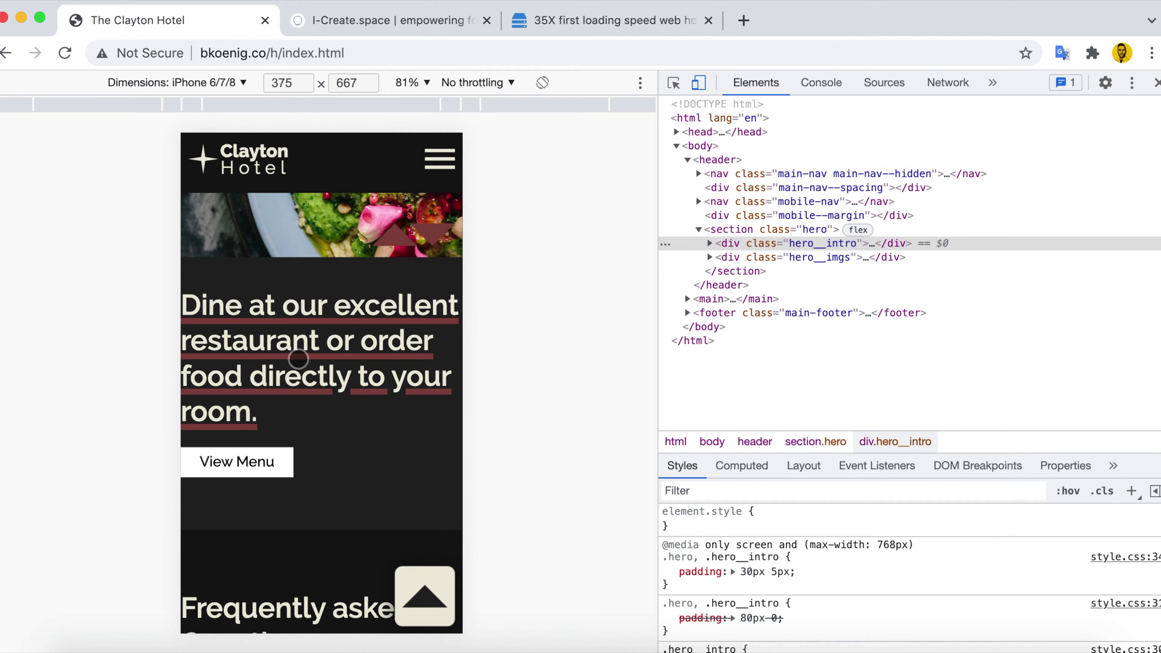
# Inspect the restaurant section's "Dine at our excellent restaurant" heading and add padding: 0 1rem to its element style.
pyautogui.click(672, 83)
pyautogui.click(357, 332)
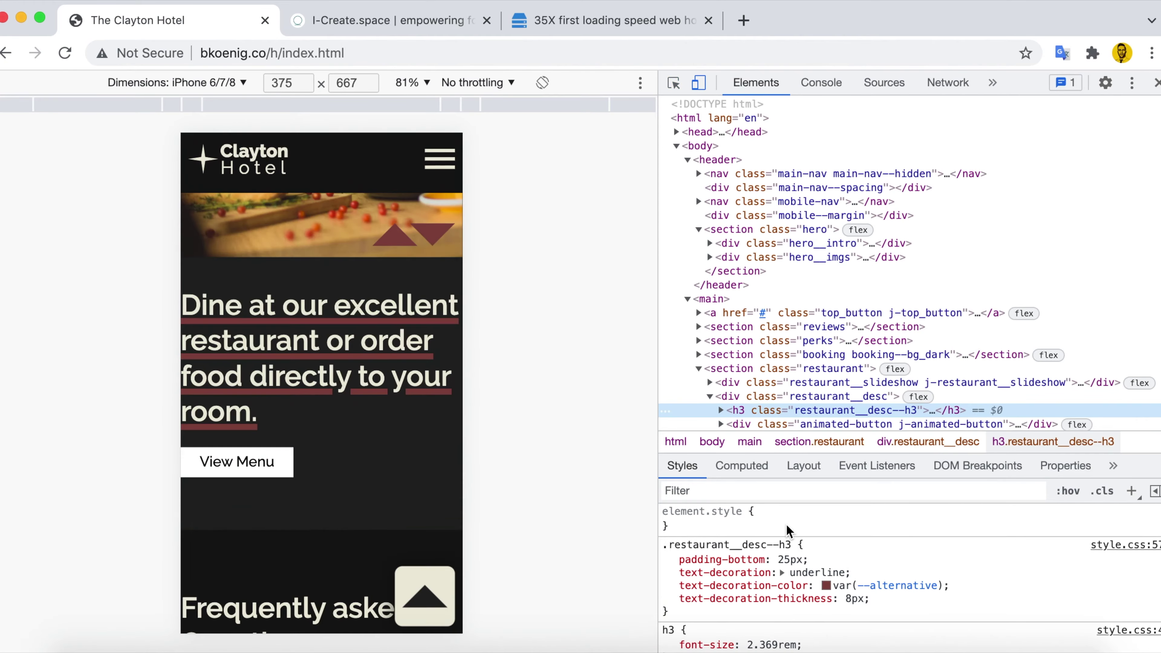
pyautogui.click(787, 531)
pyautogui.write('padding: 0 1r')
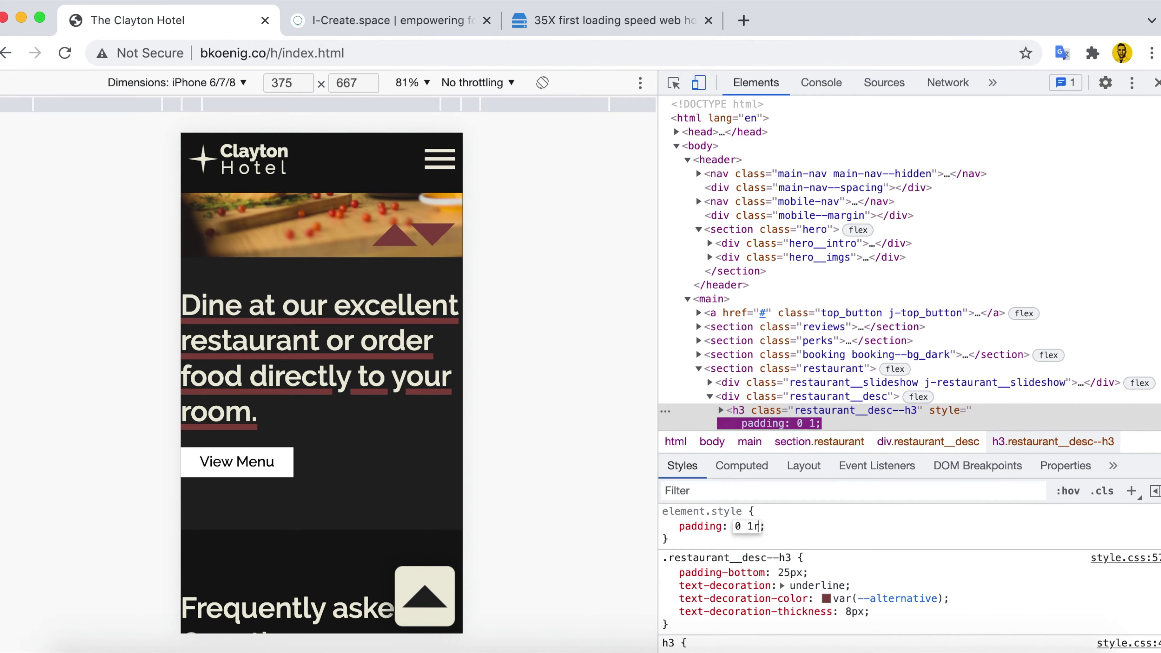
pyautogui.write('em')
pyautogui.press('Return')
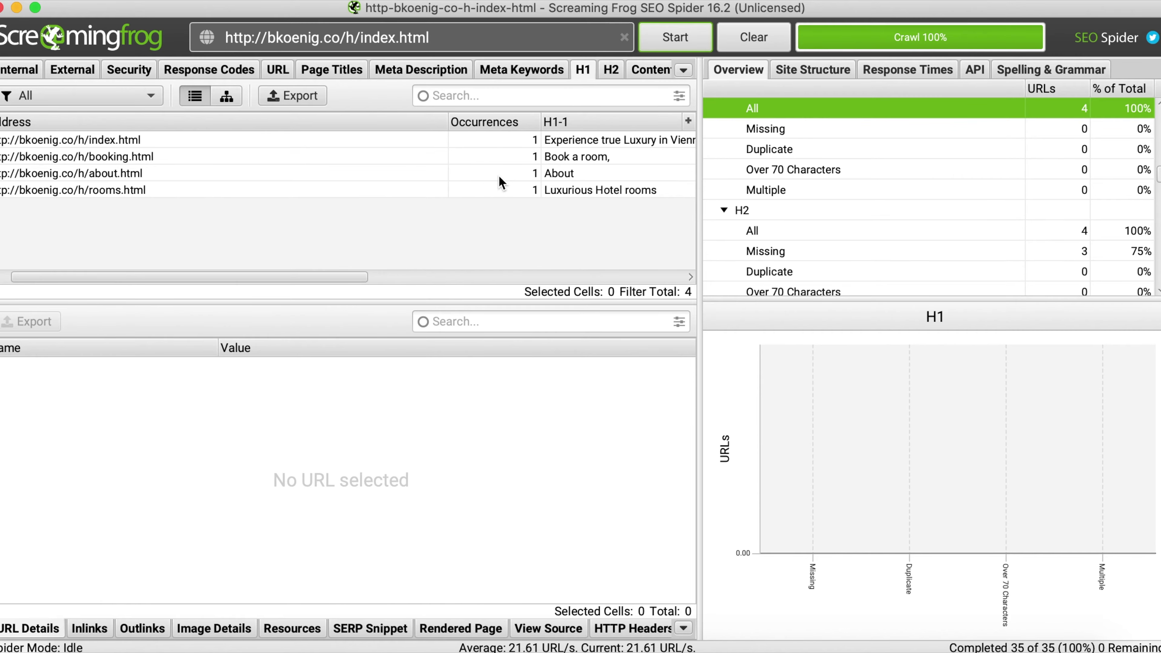
# In Screaming Frog SEO Spider, examine the H1 text of the crawled Clayton Hotel pages and open the H2 report.
pyautogui.hscroll(5, 499, 177)
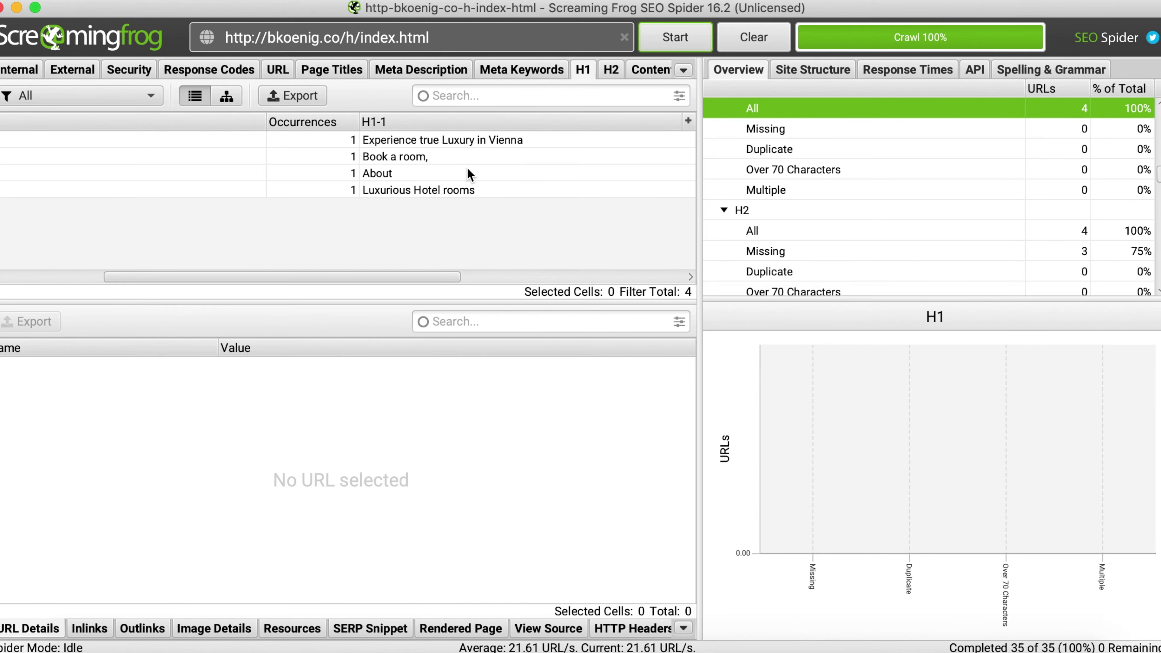
pyautogui.hscroll(-5, 468, 169)
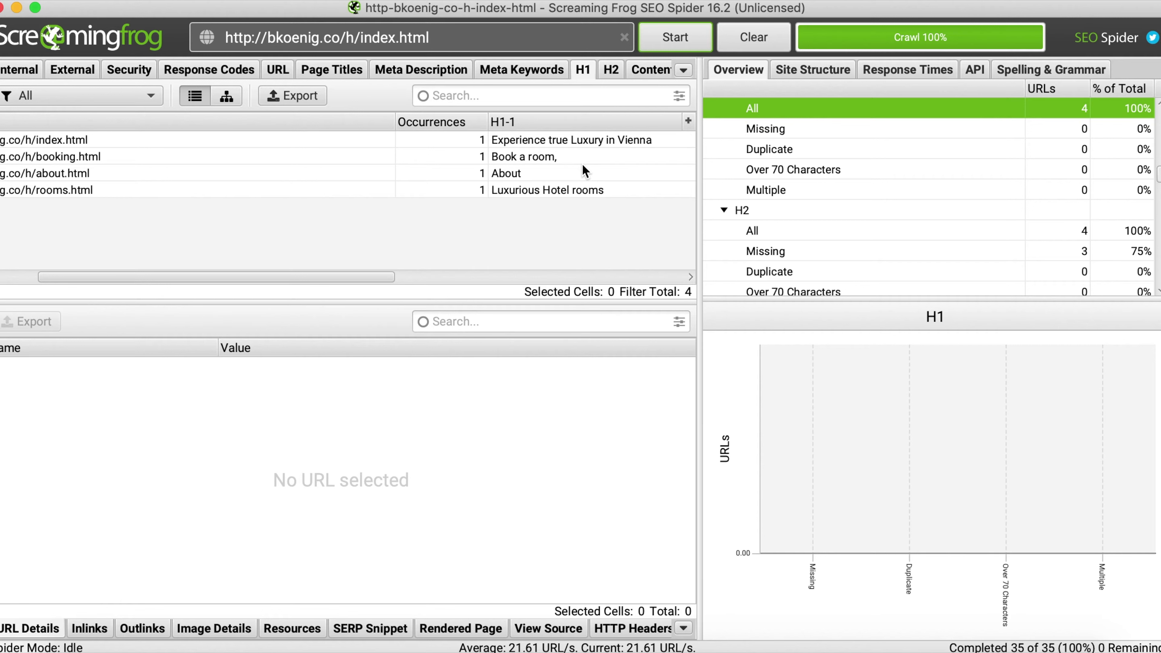
pyautogui.click(611, 70)
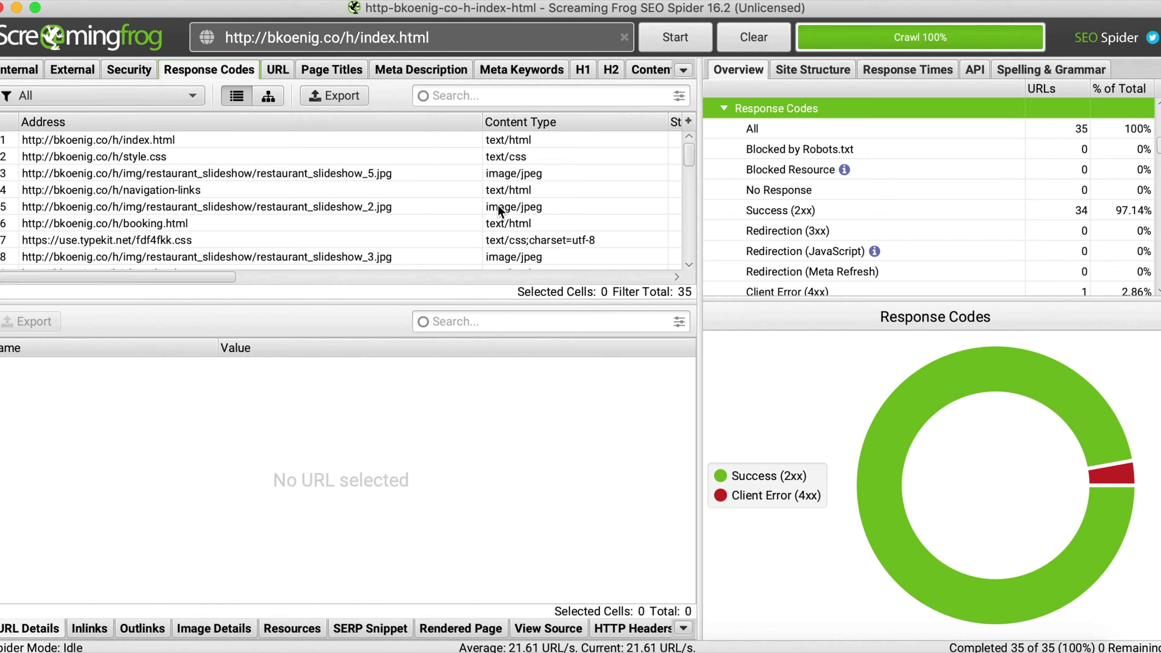
# Examine the response codes of the crawled URLs and view the details of the navigation-links URL.
pyautogui.hscroll(5, 497, 205)
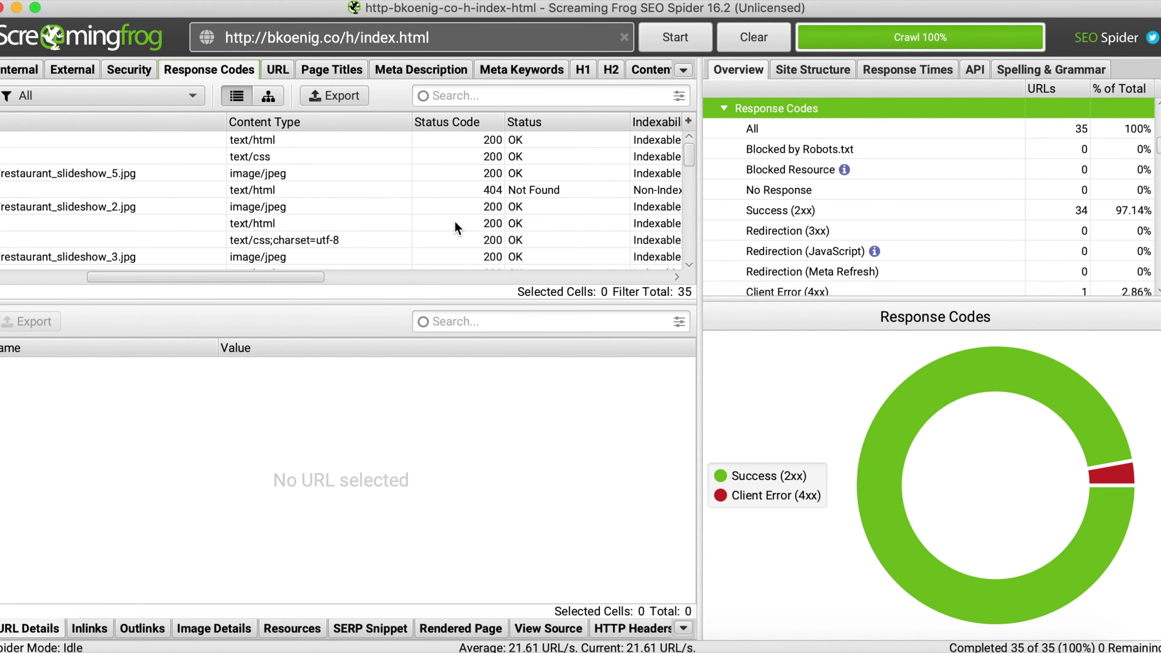
pyautogui.hscroll(-5, 457, 227)
pyautogui.scroll(1, 336, 210)
pyautogui.hscroll(4, 336, 211)
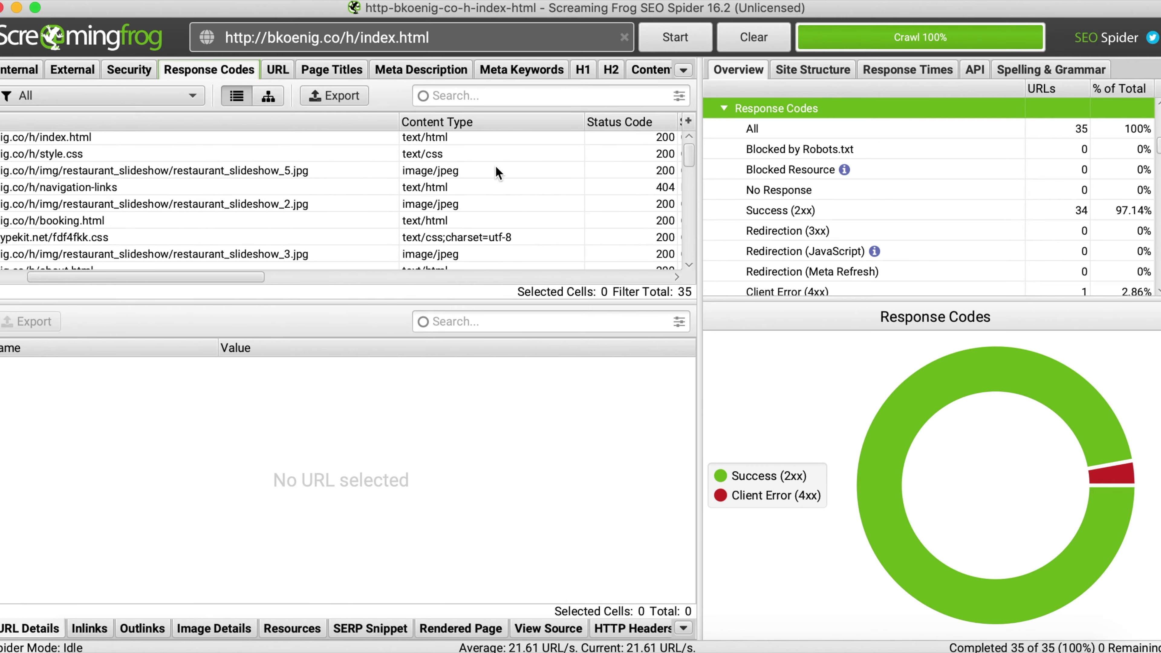
pyautogui.click(241, 187)
pyautogui.hscroll(-5, 341, 182)
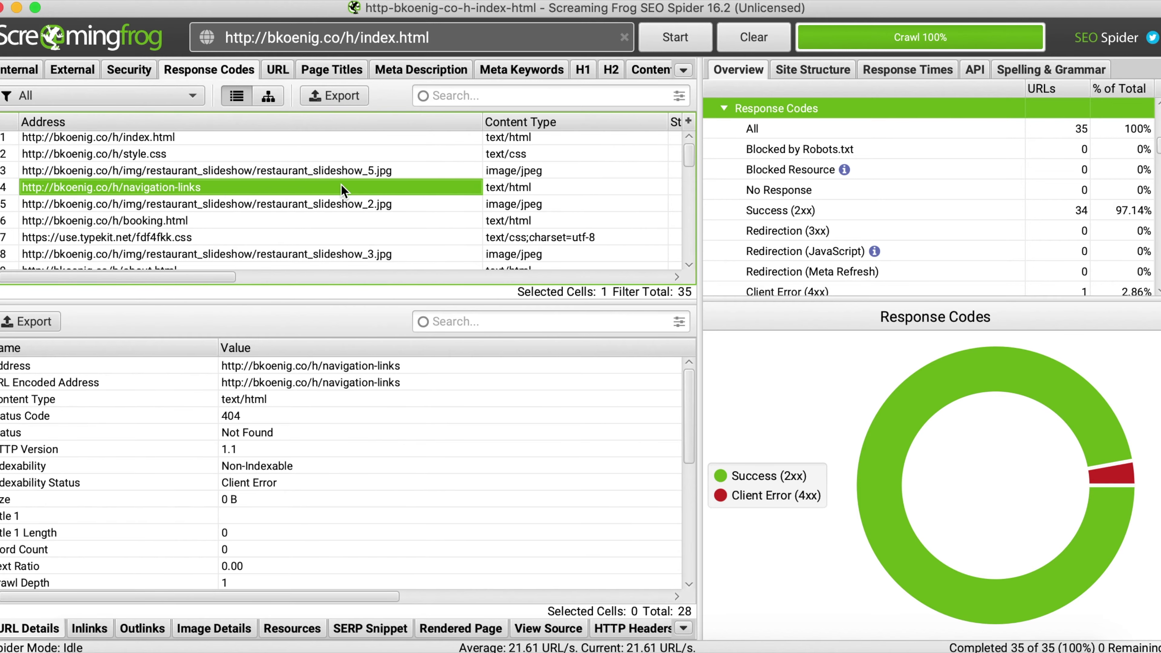
pyautogui.hscroll(6, 341, 181)
pyautogui.scroll(-1, 343, 191)
pyautogui.hscroll(2, 341, 190)
pyautogui.scroll(1, 341, 190)
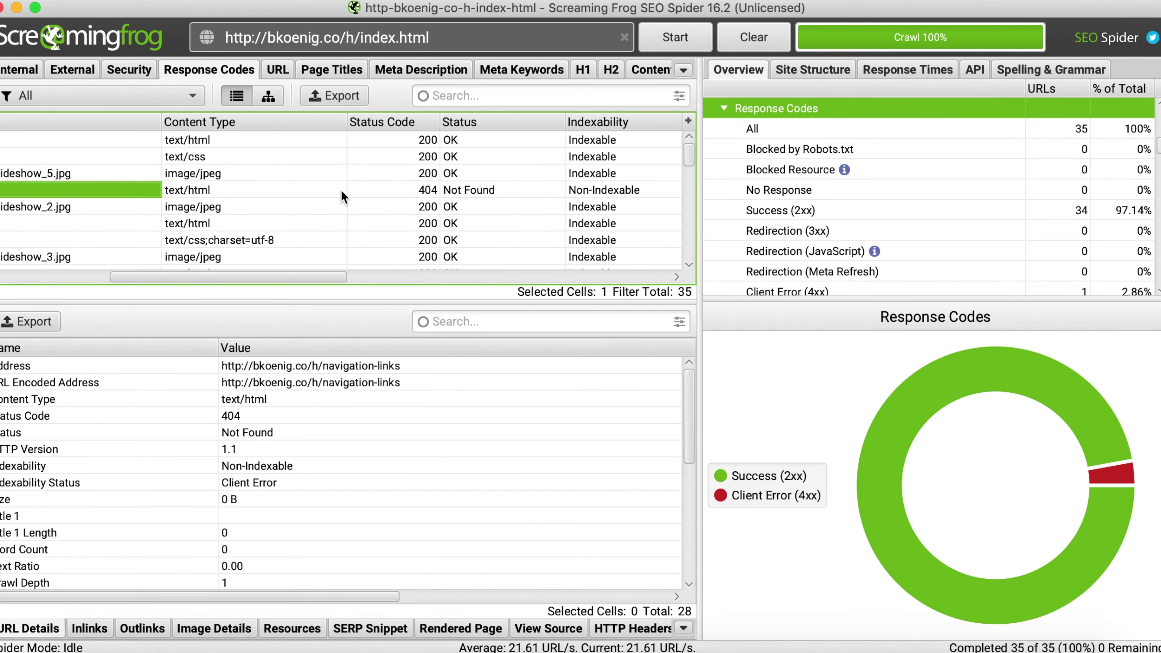
# Look through the remaining URLs in the response codes report, checking their content types and statuses.
pyautogui.hscroll(-6, 342, 192)
pyautogui.scroll(-2, 343, 196)
pyautogui.scroll(-8, 342, 191)
pyautogui.scroll(9, 342, 192)
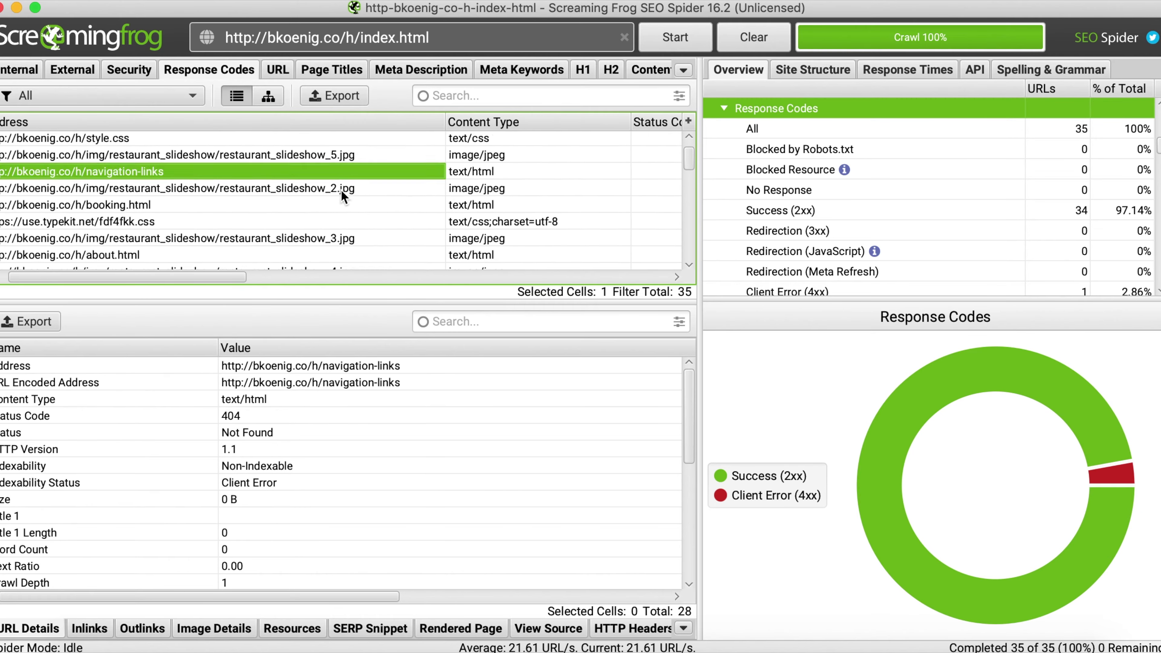
pyautogui.hscroll(5, 342, 191)
pyautogui.scroll(1, 342, 191)
pyautogui.scroll(-9, 342, 192)
pyautogui.scroll(-7, 341, 189)
pyautogui.hscroll(-5, 341, 190)
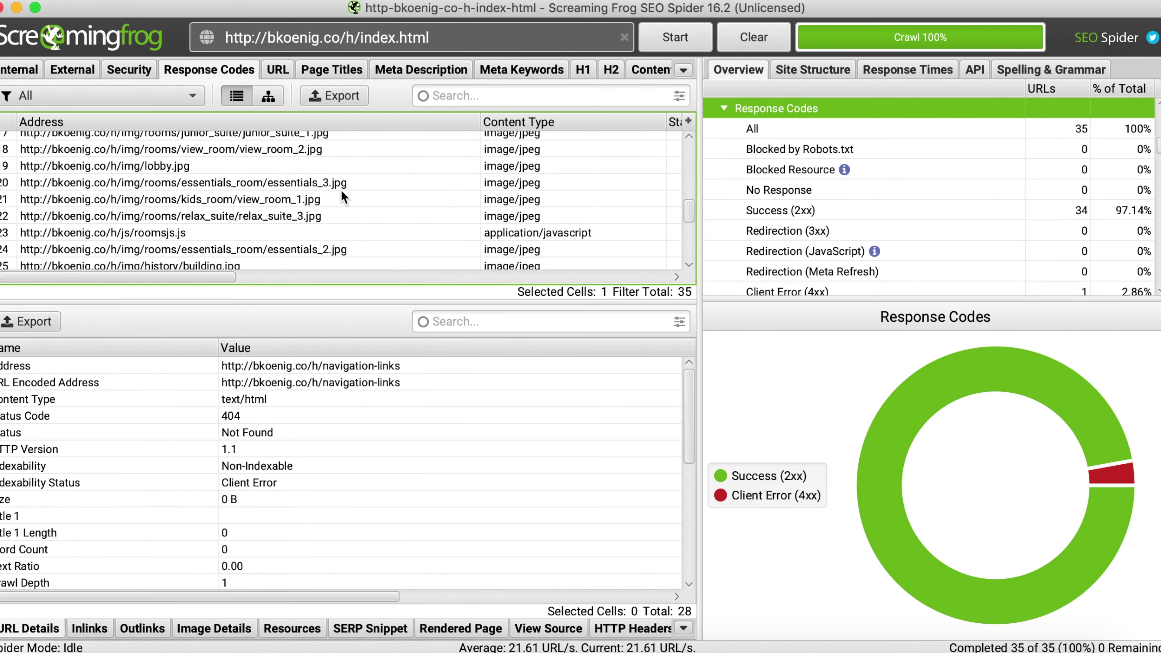
pyautogui.scroll(6, 461, 251)
pyautogui.scroll(5, 462, 251)
pyautogui.hscroll(-1, 462, 250)
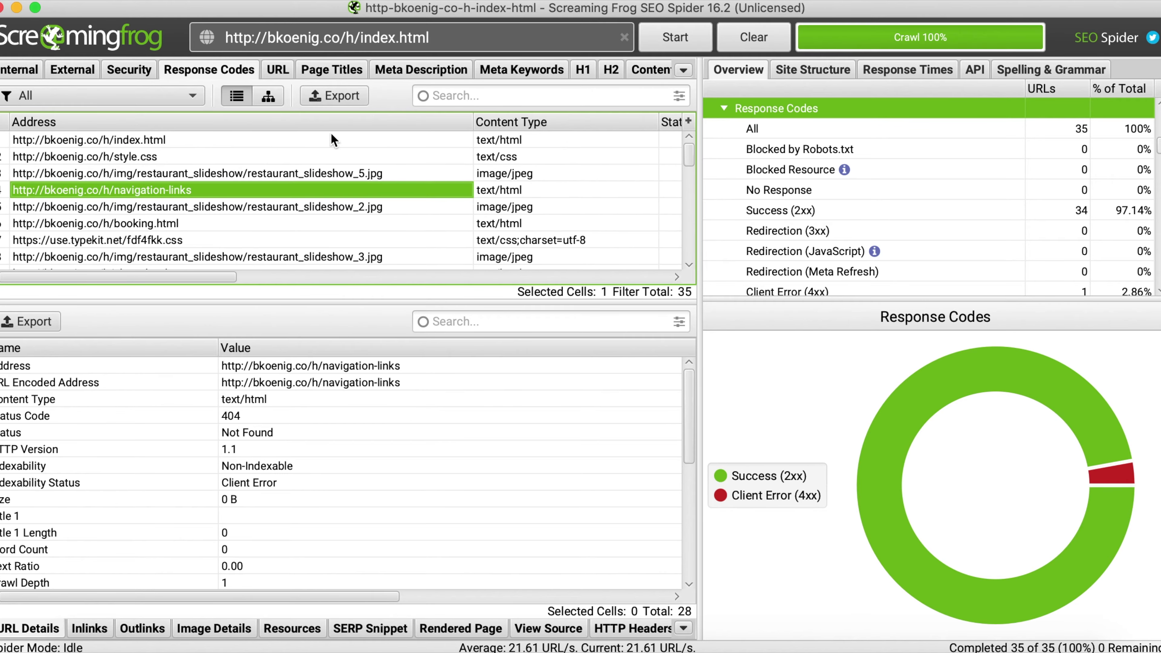
# Examine the Security report's status columns for the crawled URLs and open the External report.
pyautogui.click(129, 78)
pyautogui.hscroll(5, 280, 162)
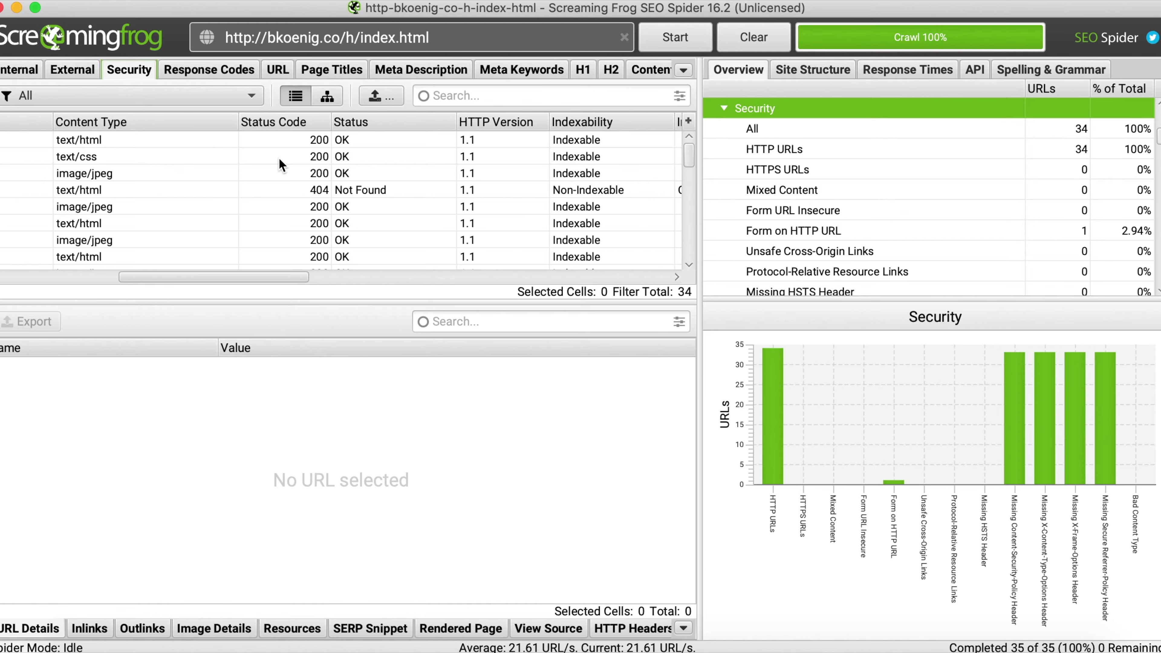
pyautogui.hscroll(-5, 279, 162)
pyautogui.click(78, 71)
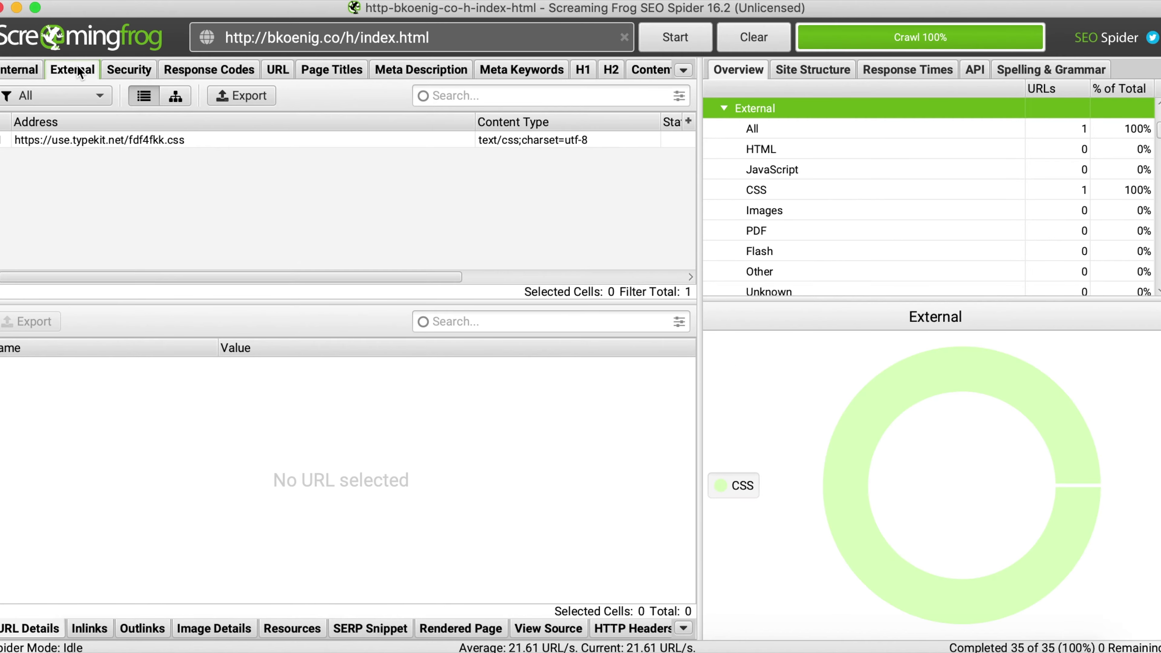
# Check the External report again, then open the Internal report and look through its crawled addresses and content types.
pyautogui.click(25, 73)
pyautogui.click(69, 71)
pyautogui.hscroll(5, 275, 182)
pyautogui.click(15, 73)
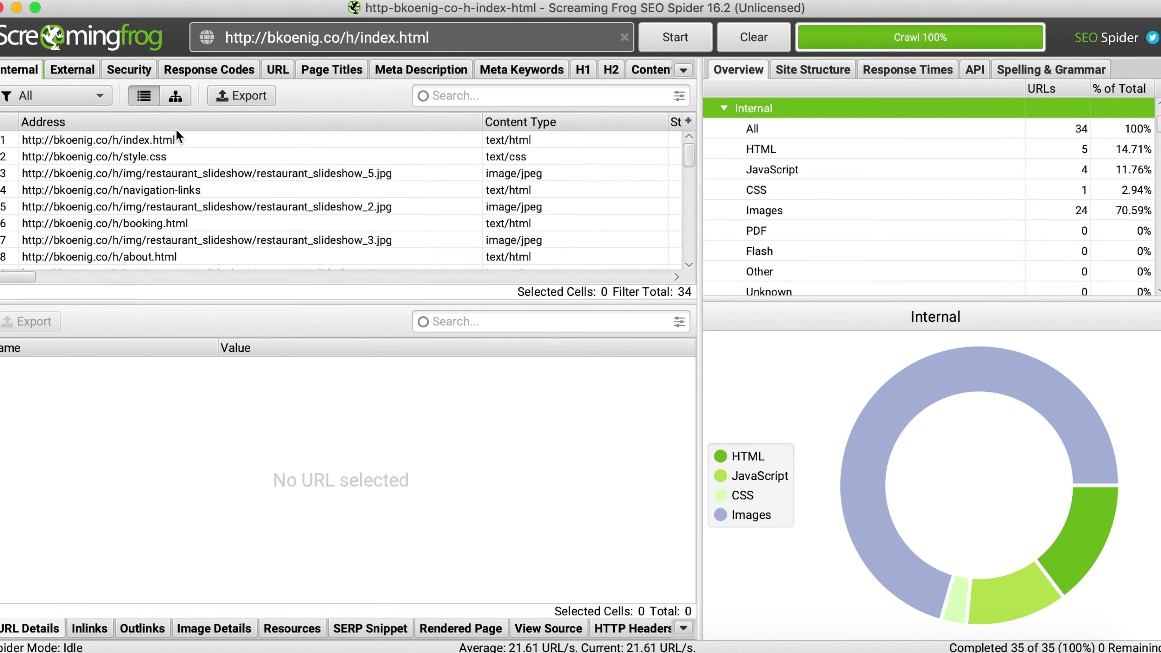
pyautogui.scroll(-5, 216, 198)
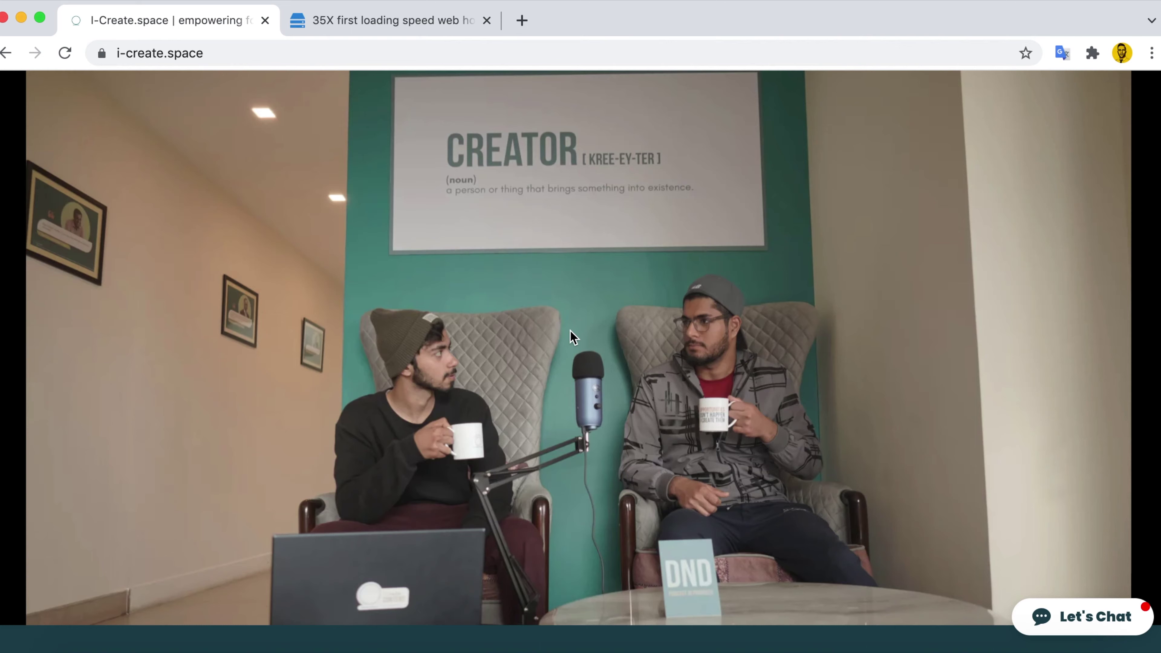
# In Chrome, examine the I-Create.space homepage from the hero image to the community headline and the Enabling World-Changing Communities section.
pyautogui.scroll(-8, 597, 201)
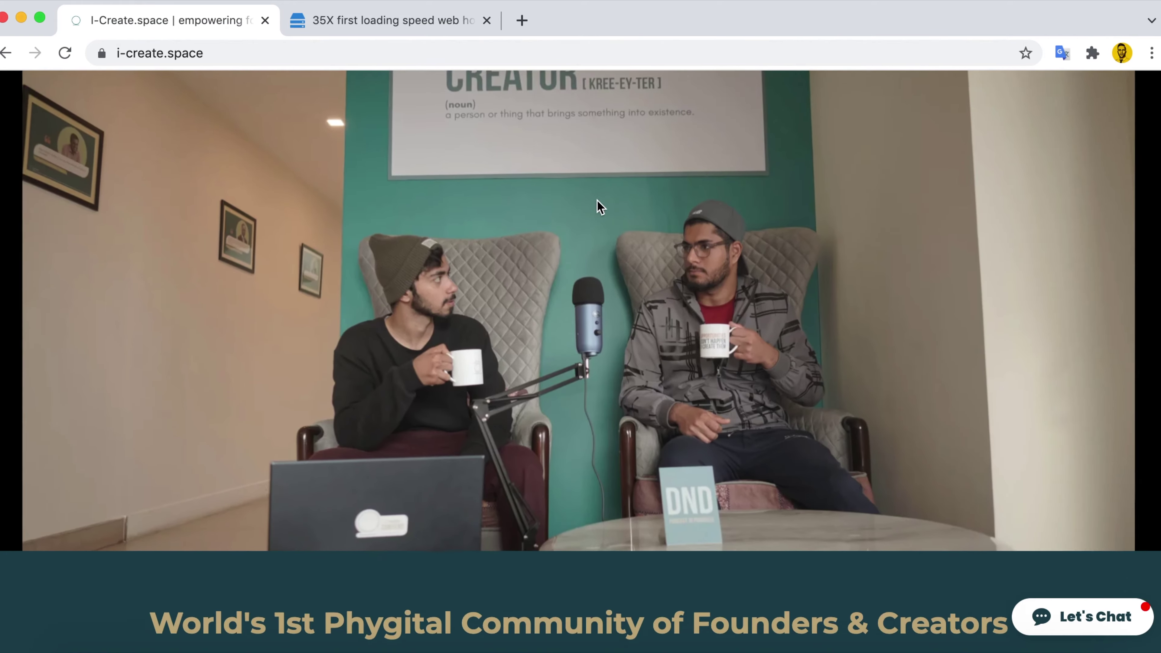
pyautogui.scroll(-4, 597, 201)
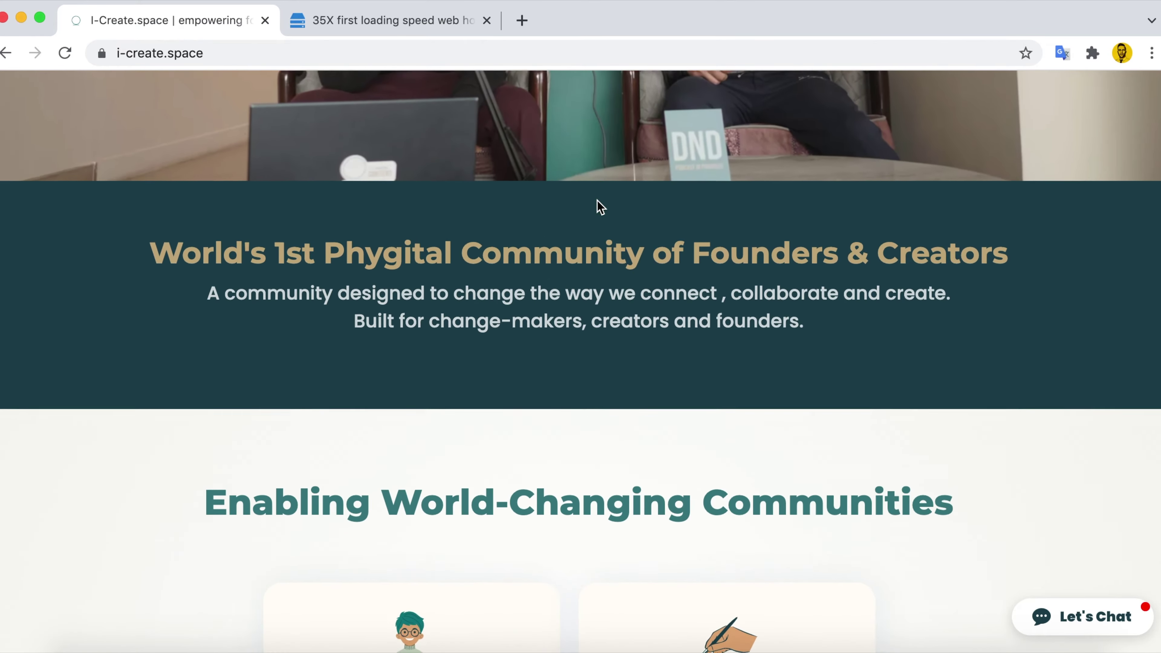
pyautogui.scroll(2, 597, 201)
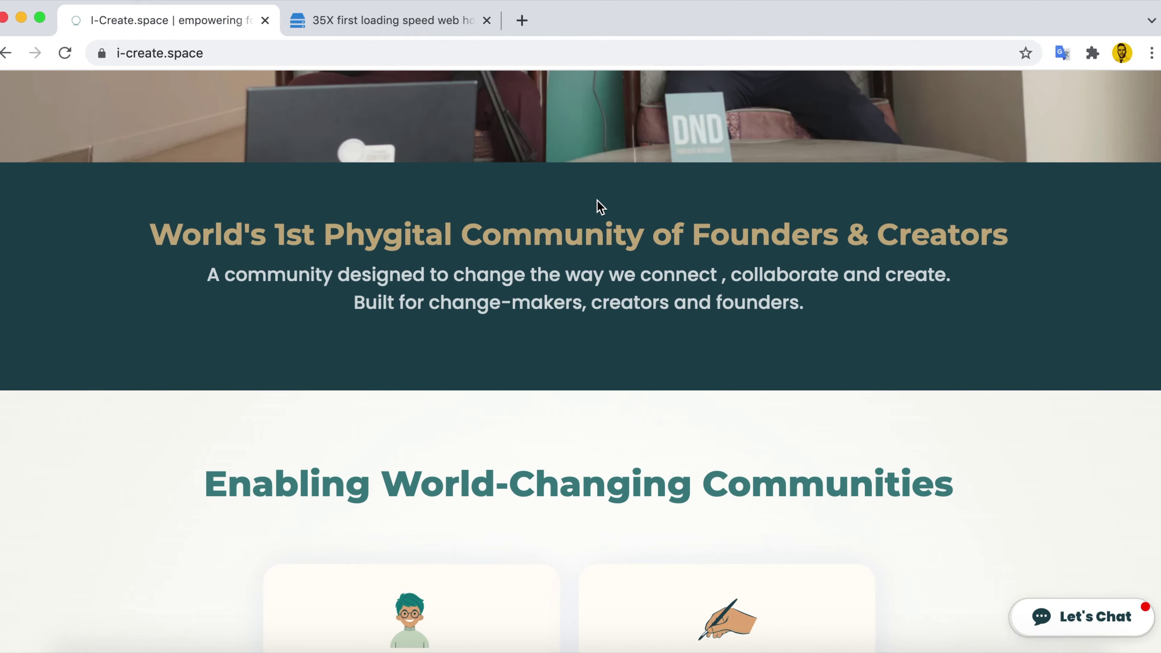
pyautogui.scroll(3, 600, 206)
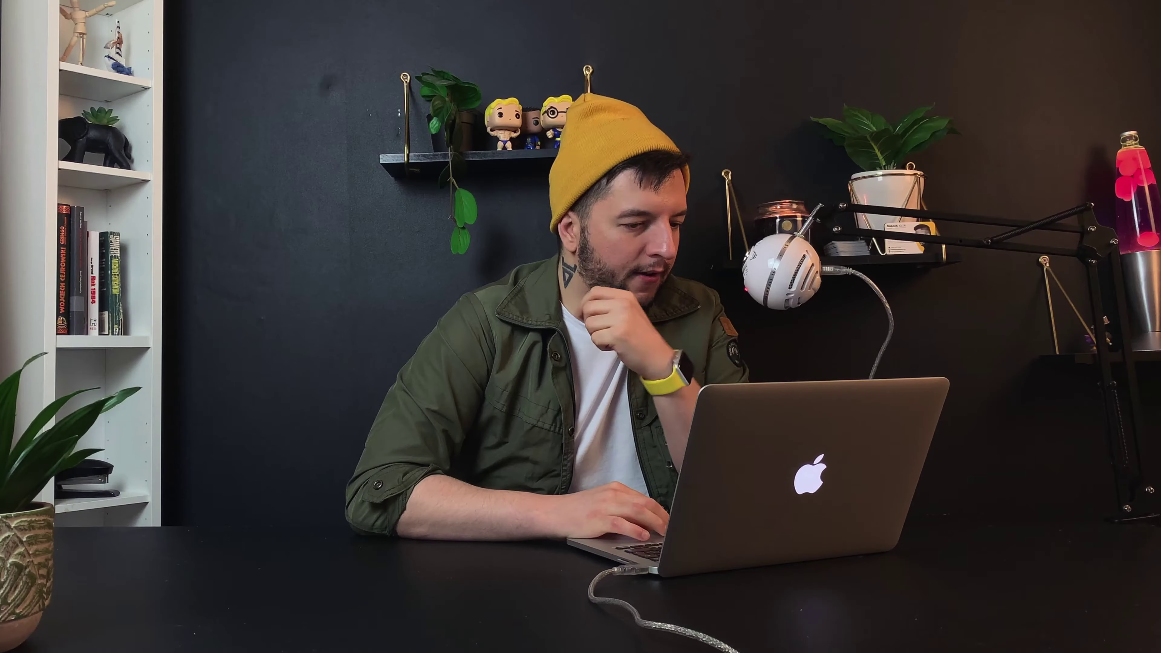